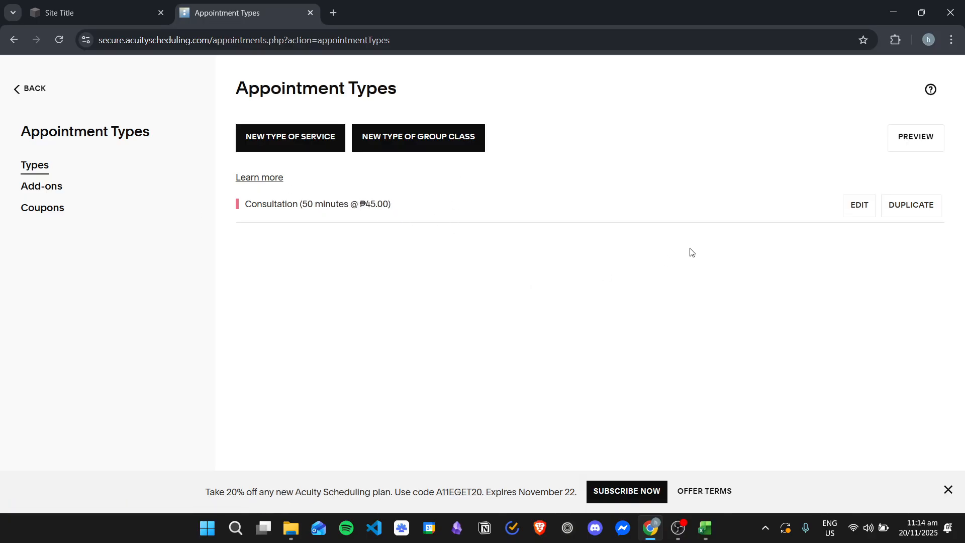
- Open the Consultation appointment type for editing and rename it "Free Online Consultation"
click(860, 206)
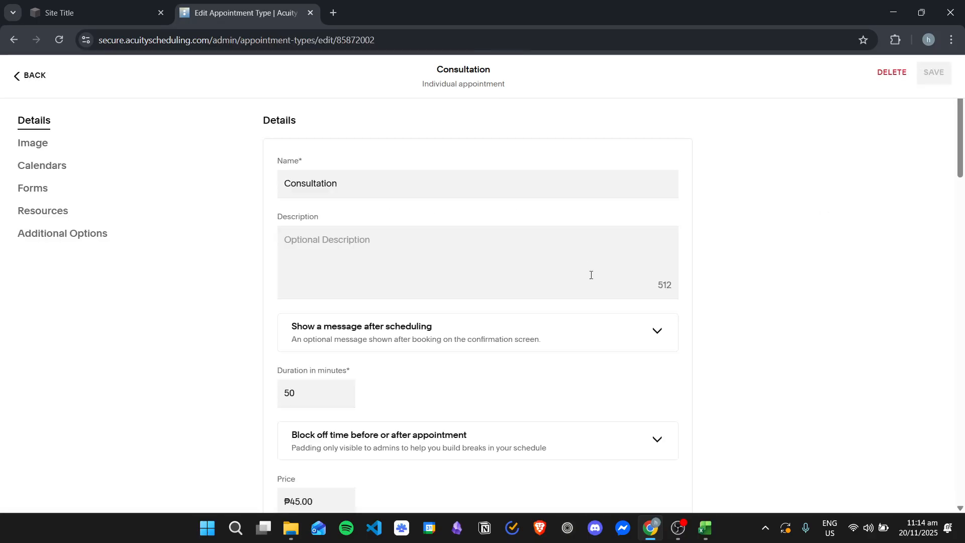
click(397, 179)
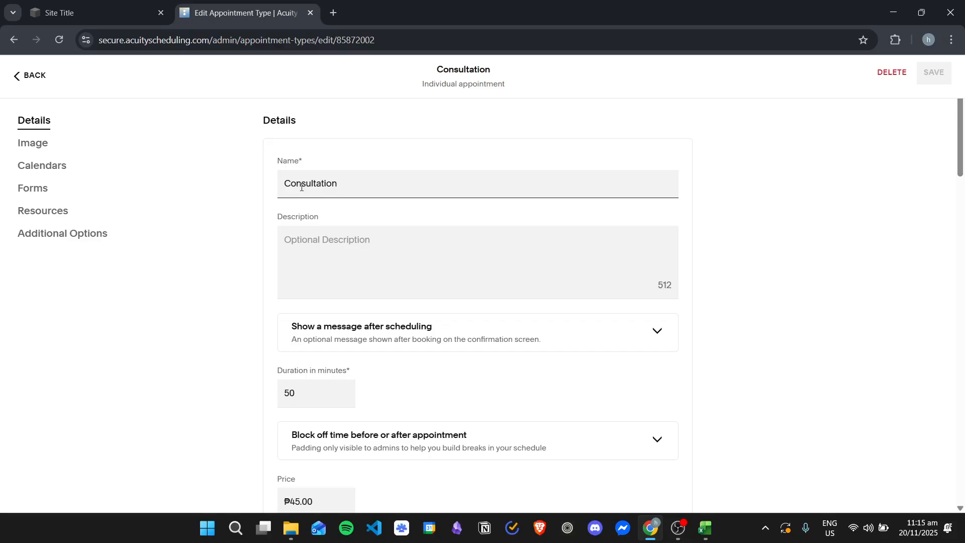
key(Home)
text(Free Online)
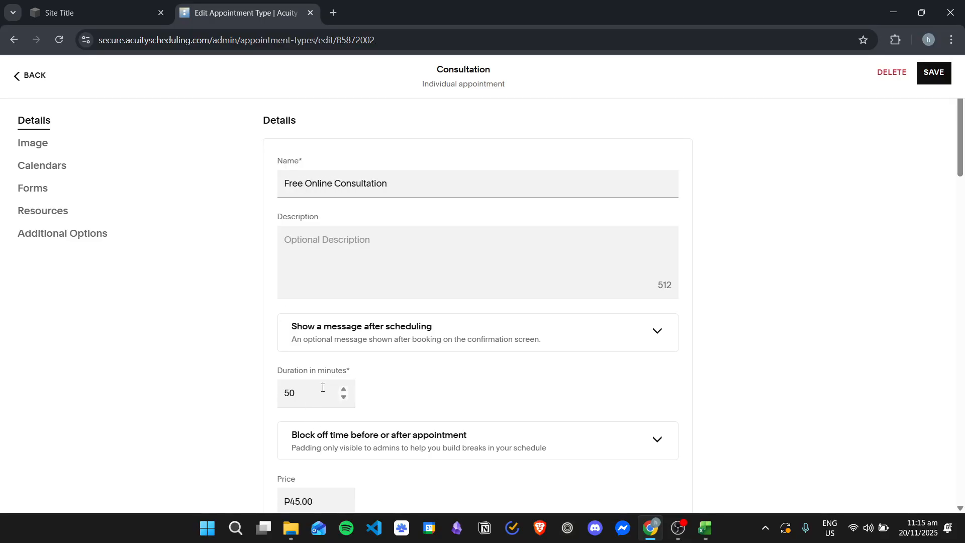
- Set the consultation's price to 0
scroll(323, 387, down, 1)
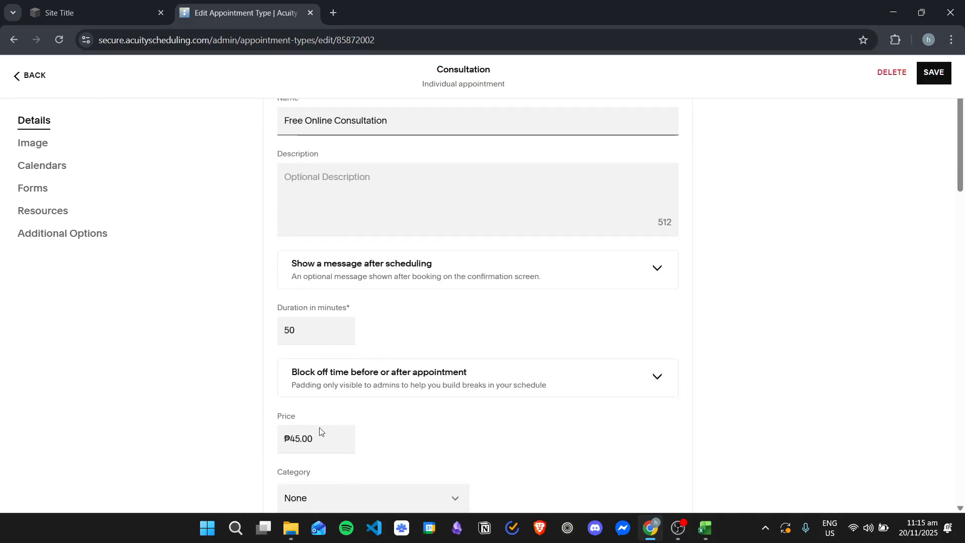
drag(319, 432, 259, 437)
text(0)
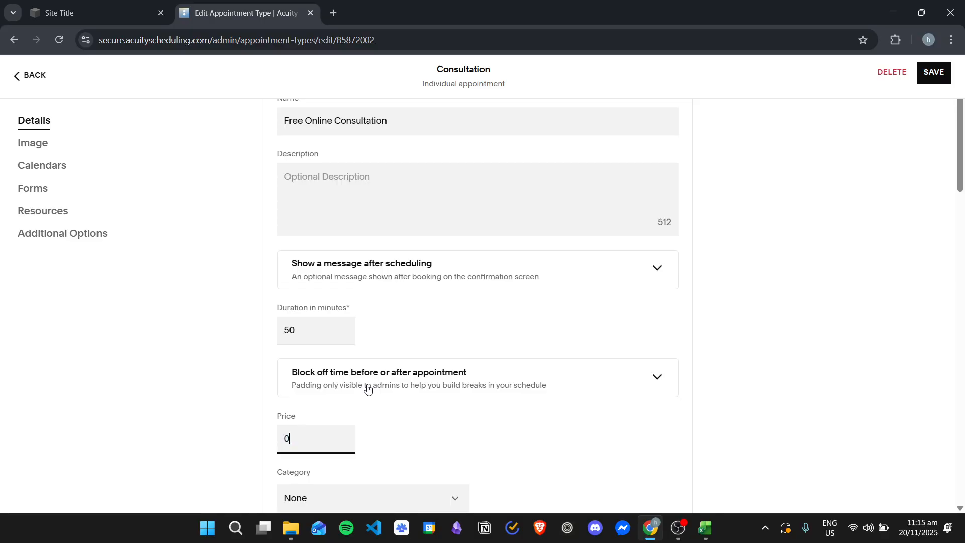
click(430, 428)
- Save the consultation's changes and start the free Acuity Scheduling trial offered for saving
scroll(90, 360, down, 2)
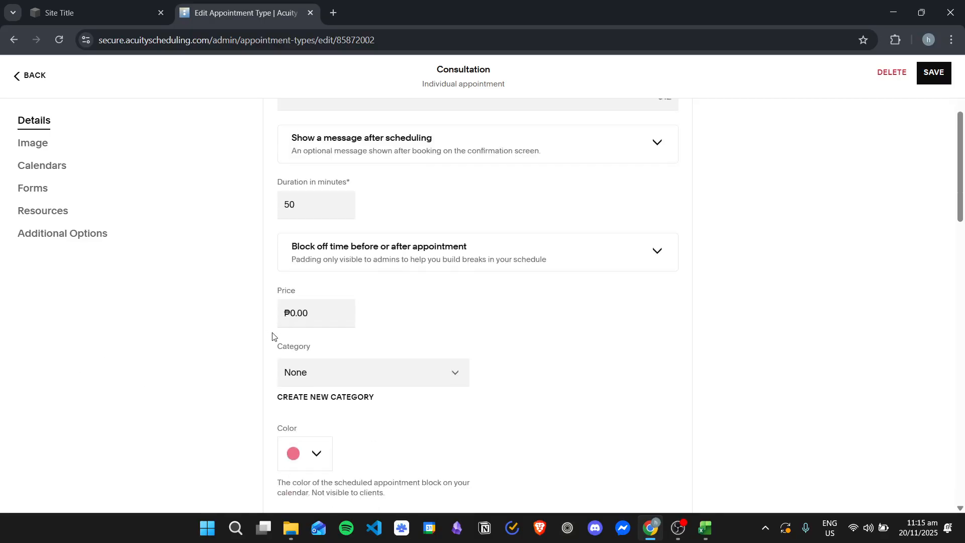
scroll(273, 336, up, 2)
scroll(280, 276, down, 2)
scroll(245, 316, down, 6)
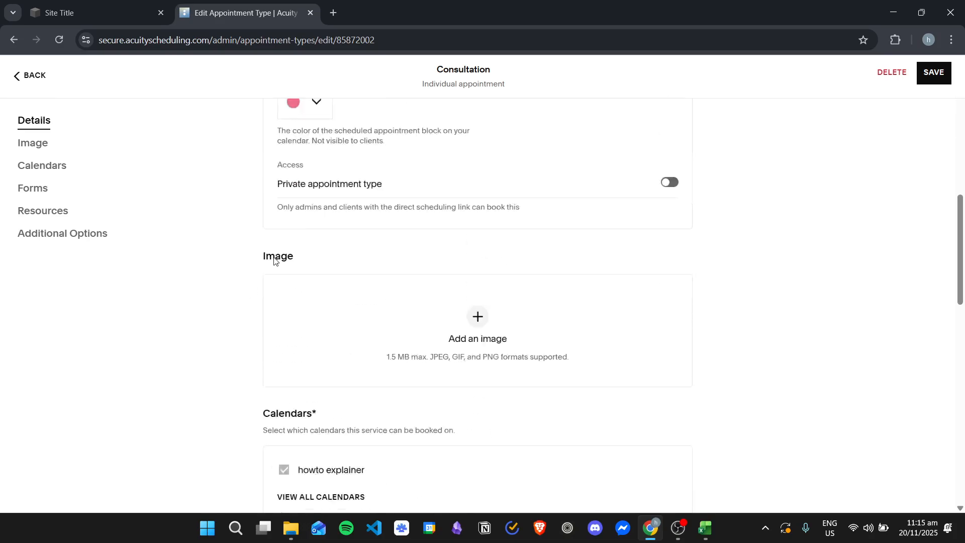
scroll(265, 241, up, 1)
scroll(262, 246, down, 7)
scroll(271, 300, down, 3)
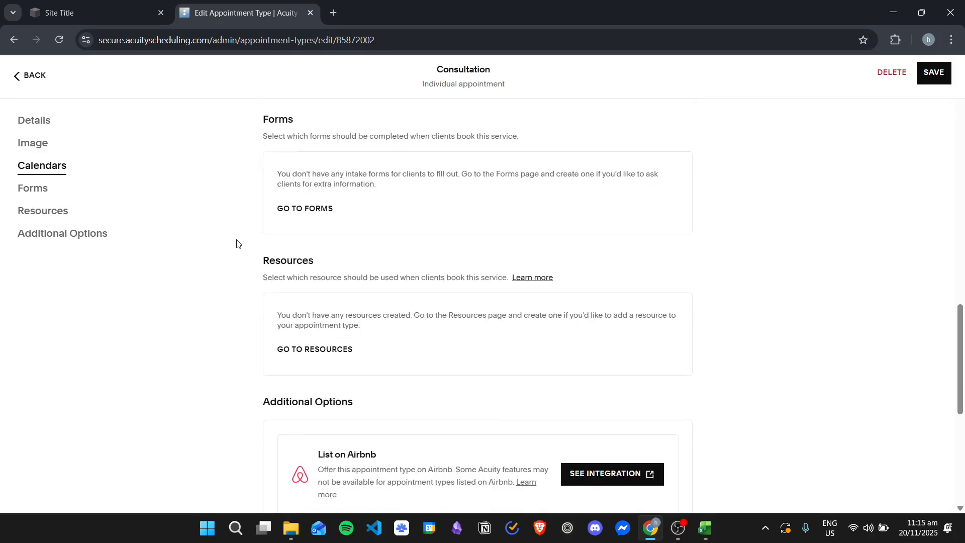
scroll(446, 314, up, 9)
scroll(448, 337, up, 10)
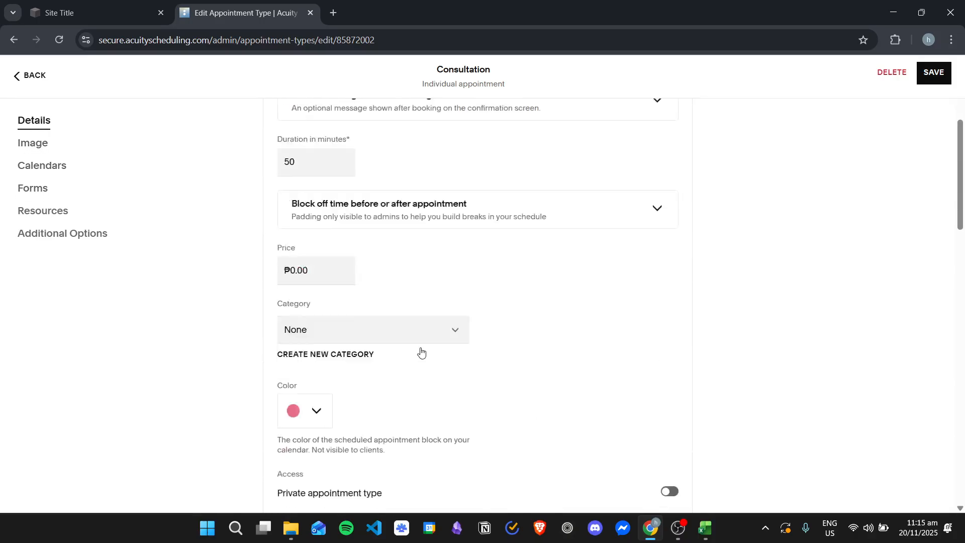
click(934, 73)
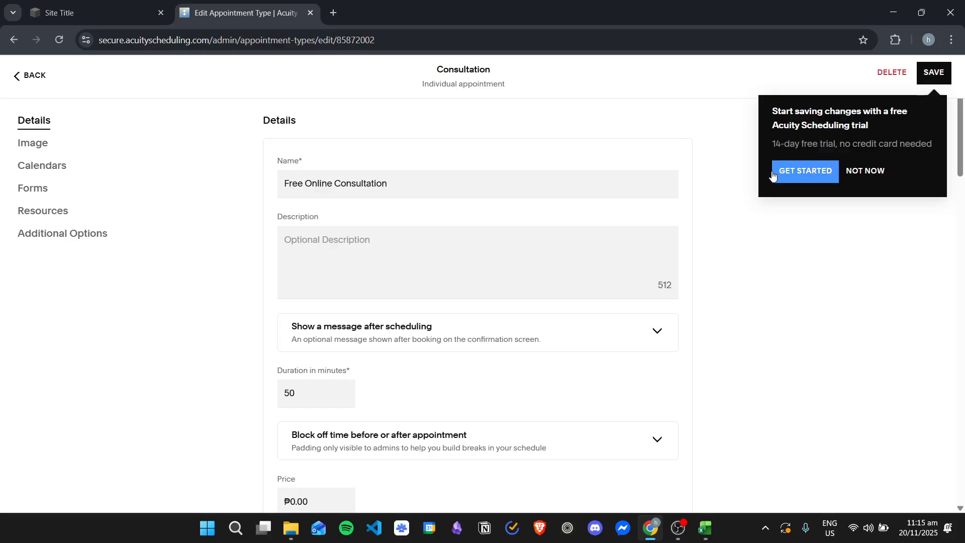
click(814, 173)
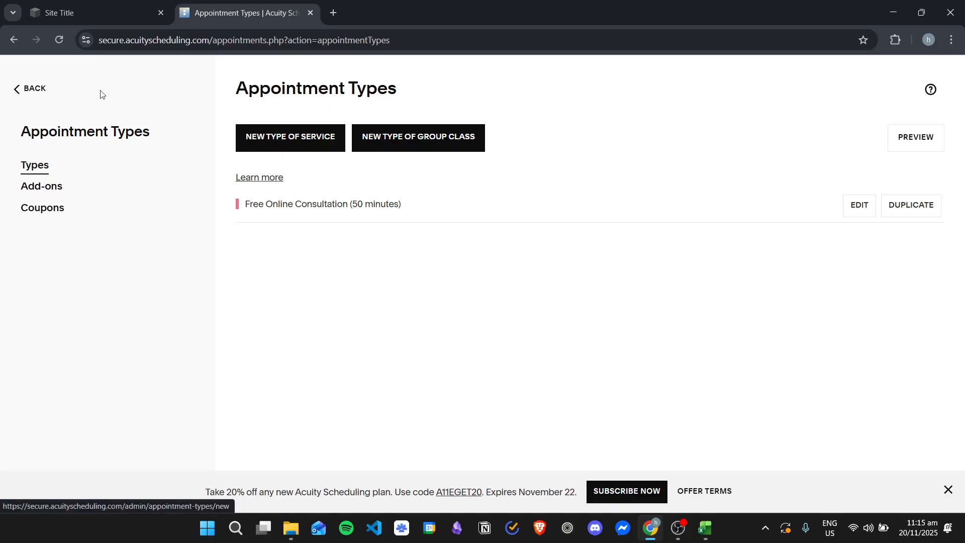
- Start a new service appointment type and name it "Haircut Session"
click(281, 138)
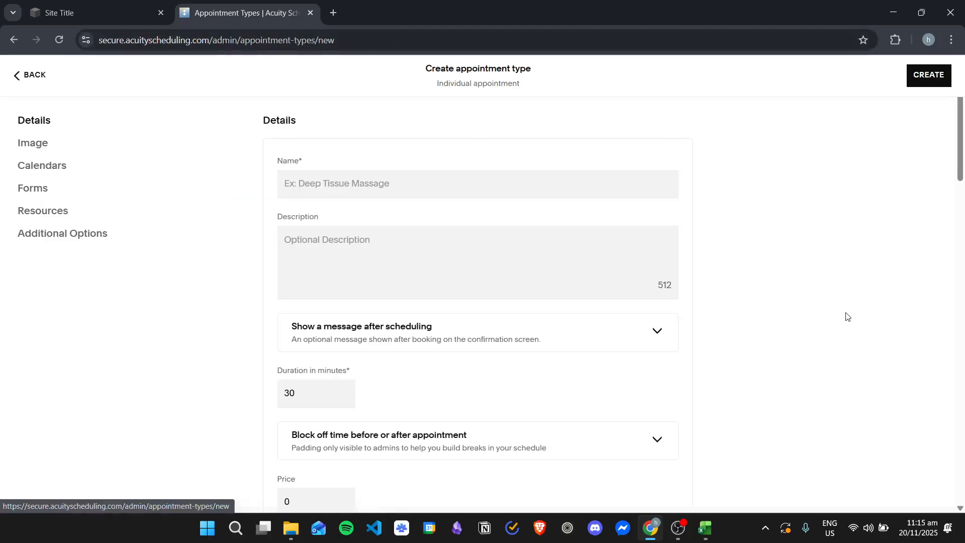
click(362, 191)
click(551, 161)
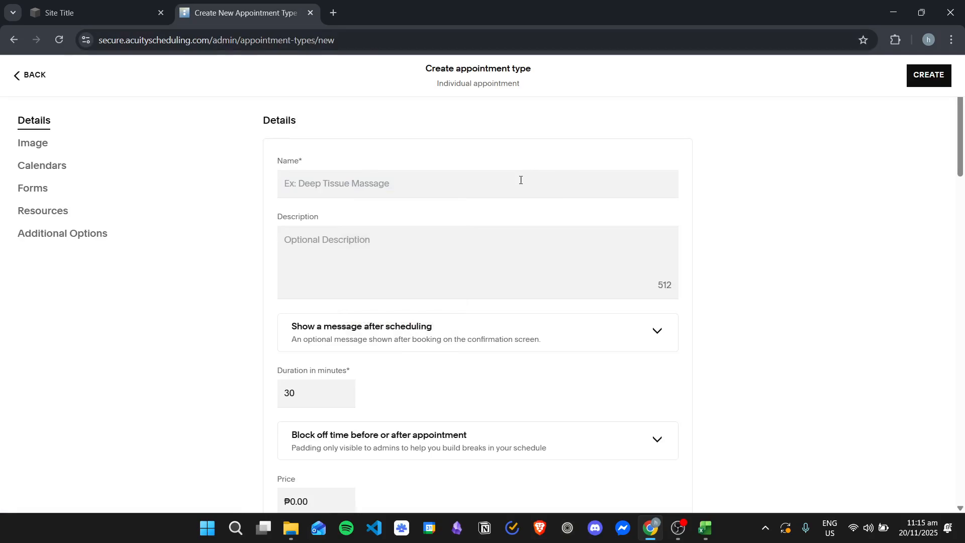
click(519, 181)
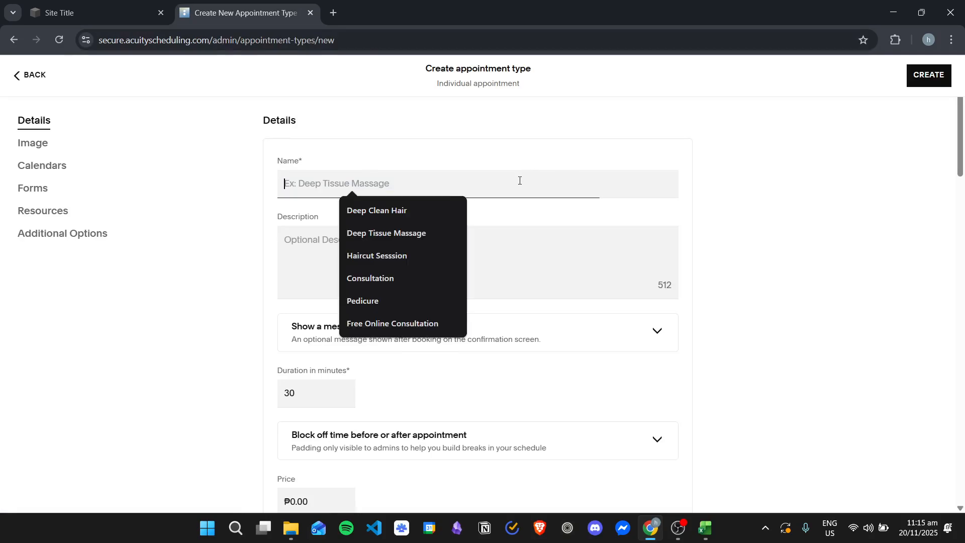
text(Hair)
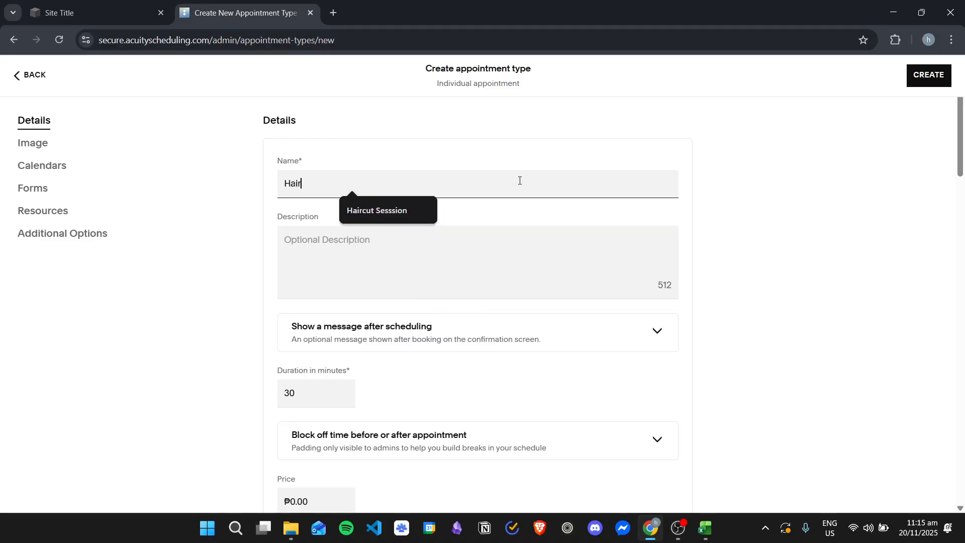
text(cut Session)
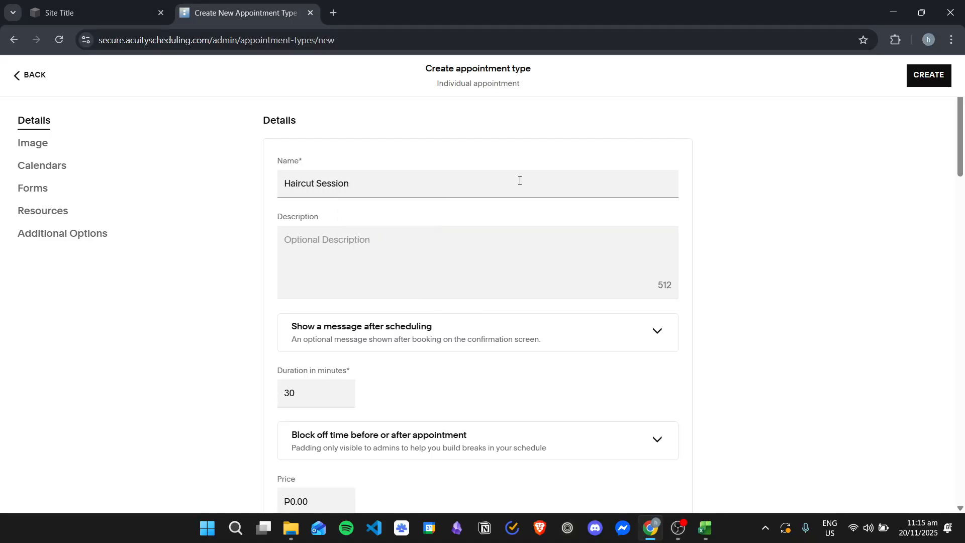
click(519, 211)
- Enter "Haircut Session for all genders" as the new service's description
scroll(374, 205, down, 1)
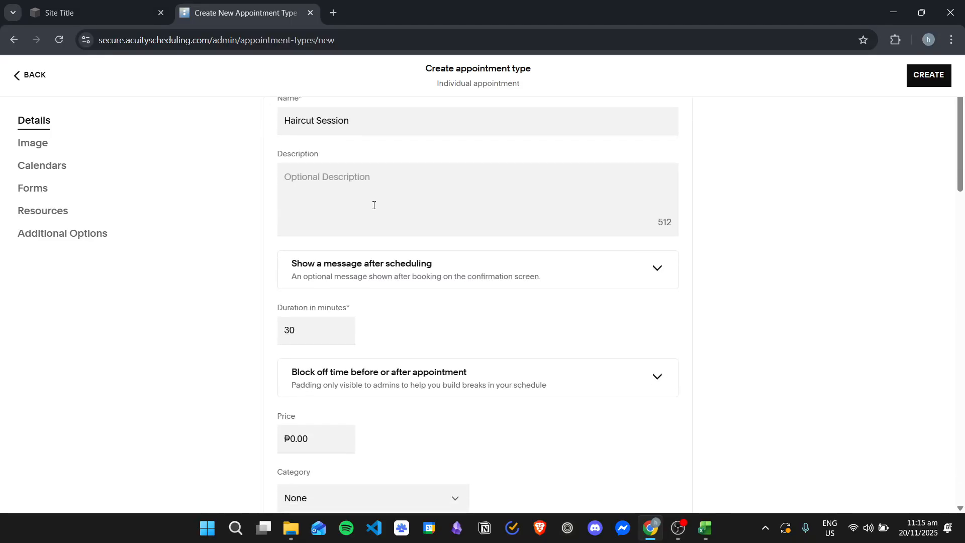
click(401, 190)
scroll(622, 155, down, 1)
scroll(771, 194, up, 2)
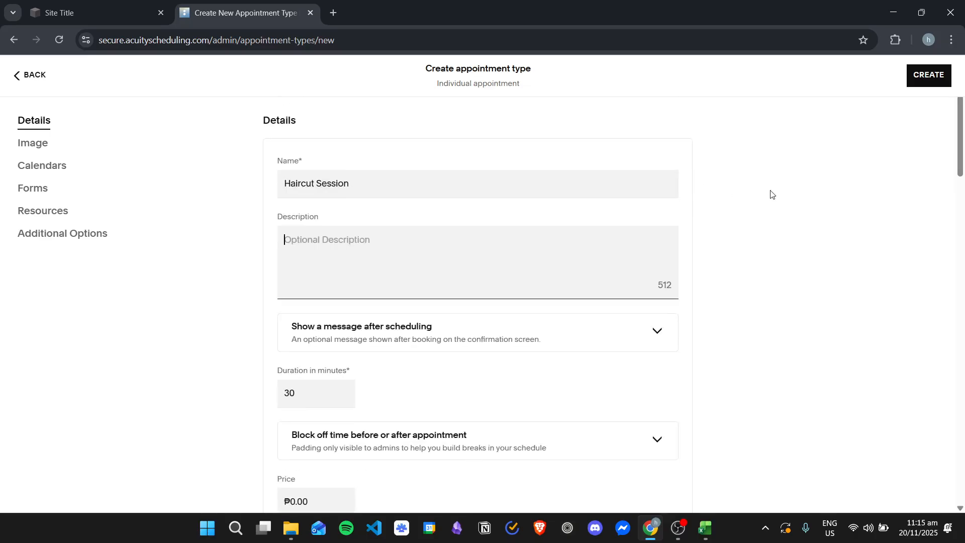
scroll(774, 206, down, 1)
text(Ha)
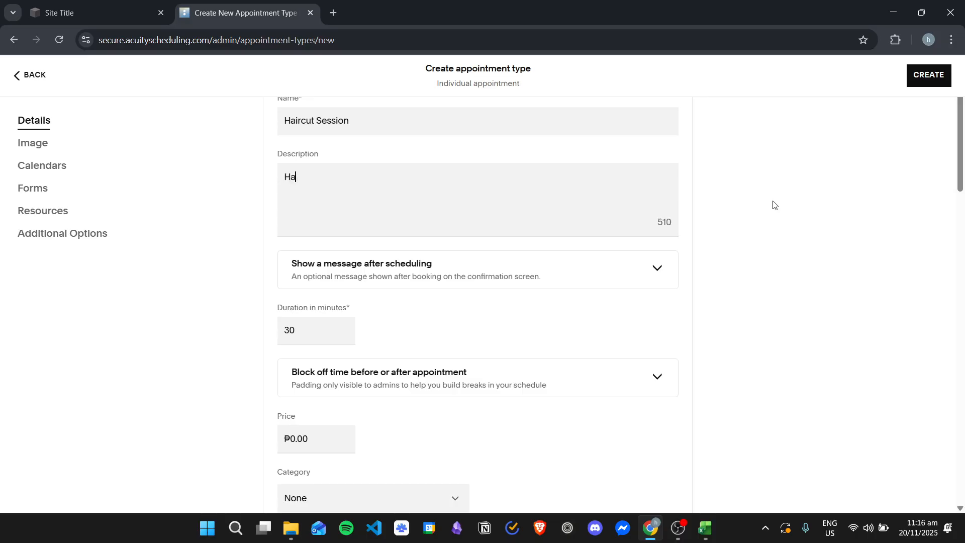
text(ircut Session for all genders)
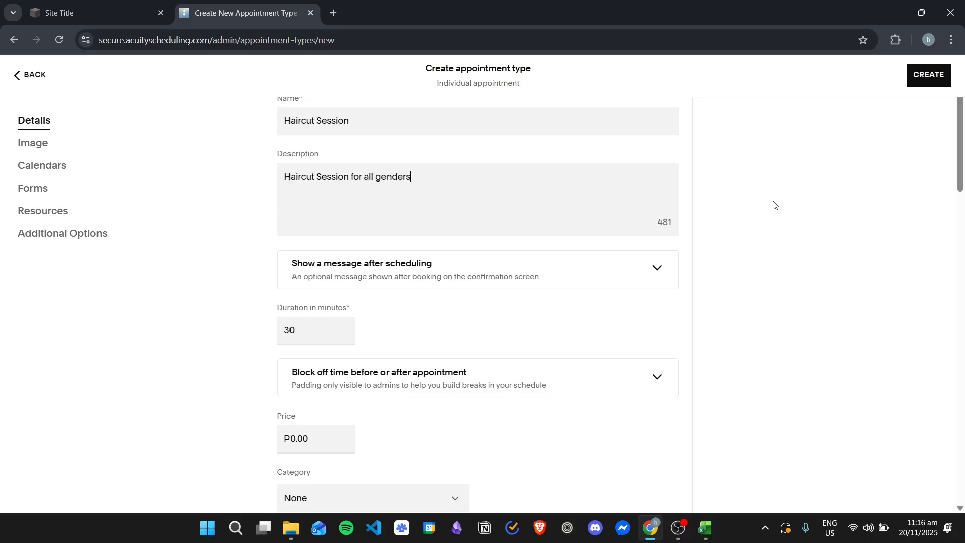
- Set the haircut service's duration to 45 minutes and its price to 100
scroll(375, 292, down, 1)
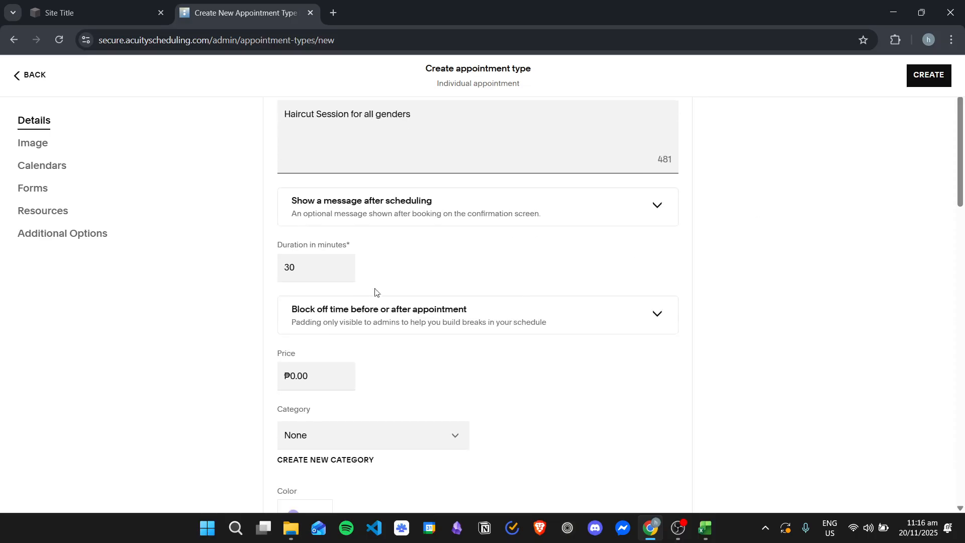
click(325, 263)
key(ctrl+a)
text(4)
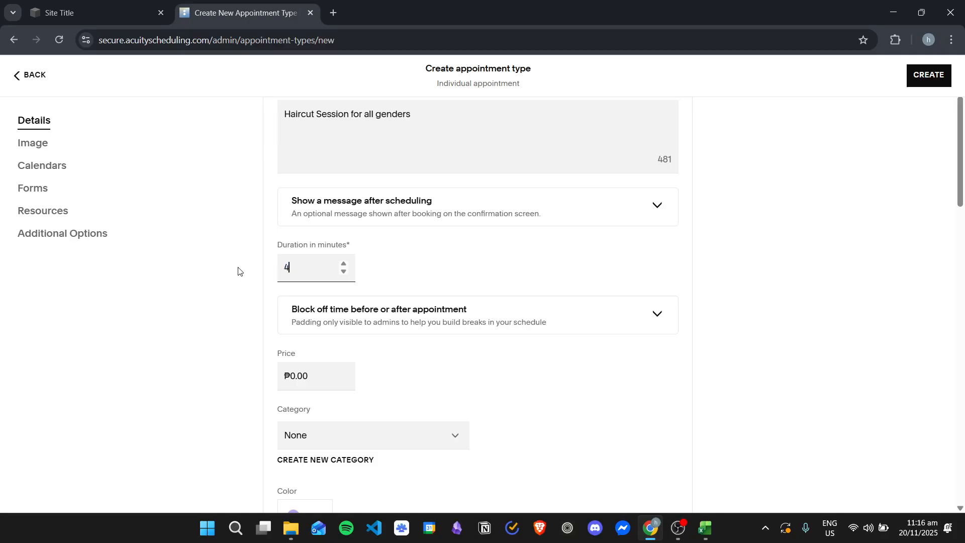
scroll(396, 340, down, 1)
click(318, 309)
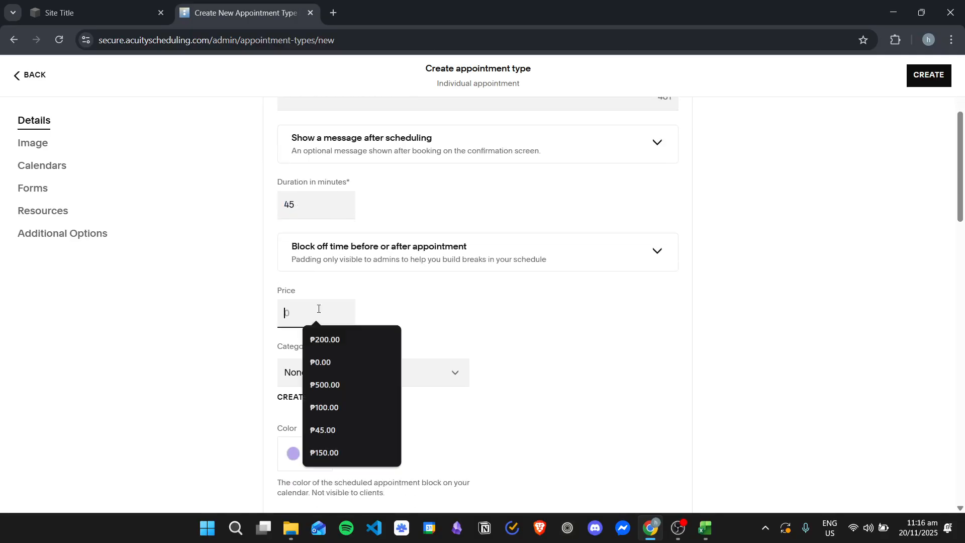
text(100)
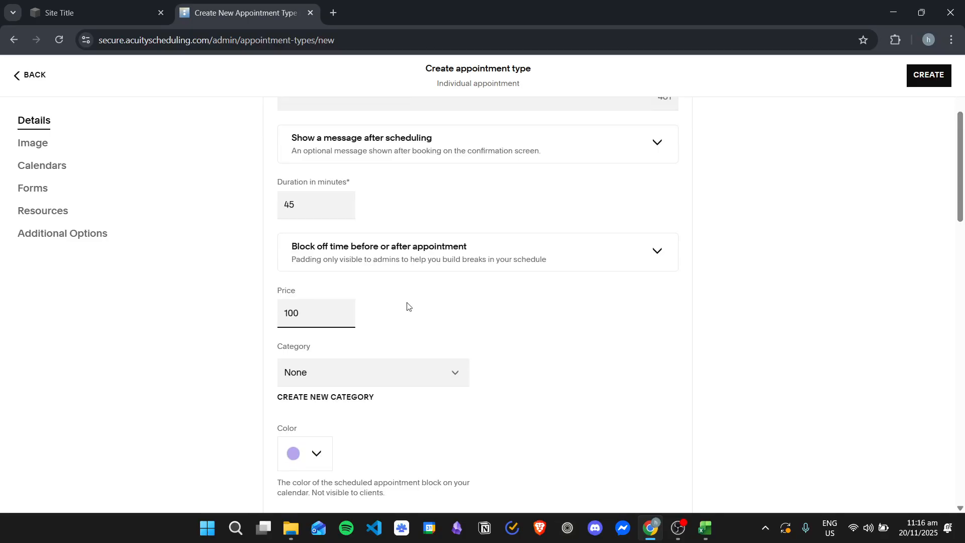
click(443, 318)
- Review the remaining options of the haircut service and create the appointment type
scroll(467, 305, down, 1)
scroll(484, 294, down, 1)
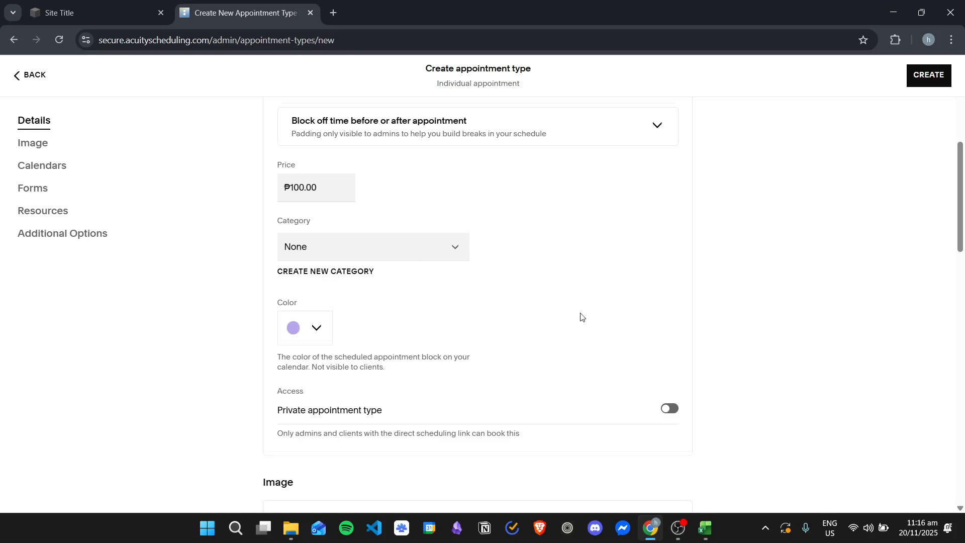
scroll(511, 276, down, 8)
scroll(463, 213, up, 3)
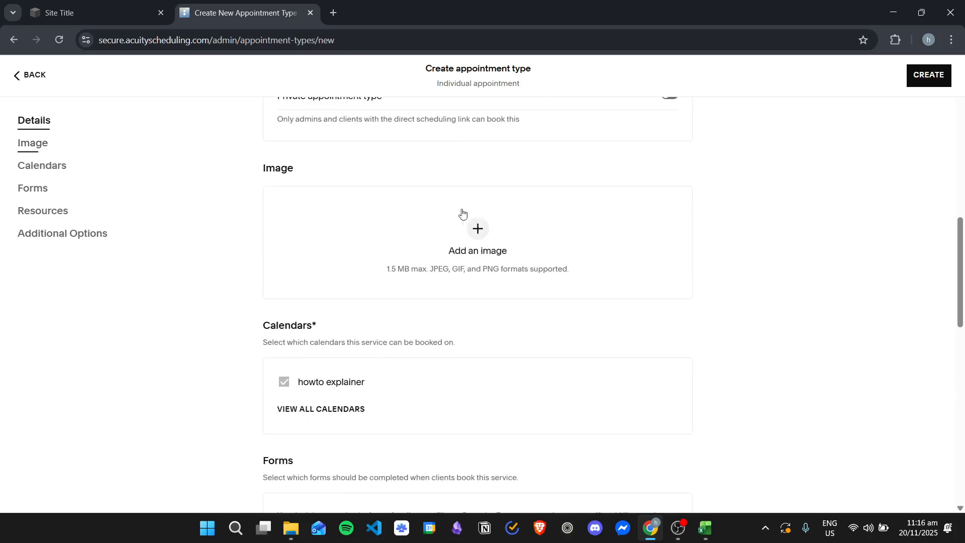
scroll(561, 259, down, 3)
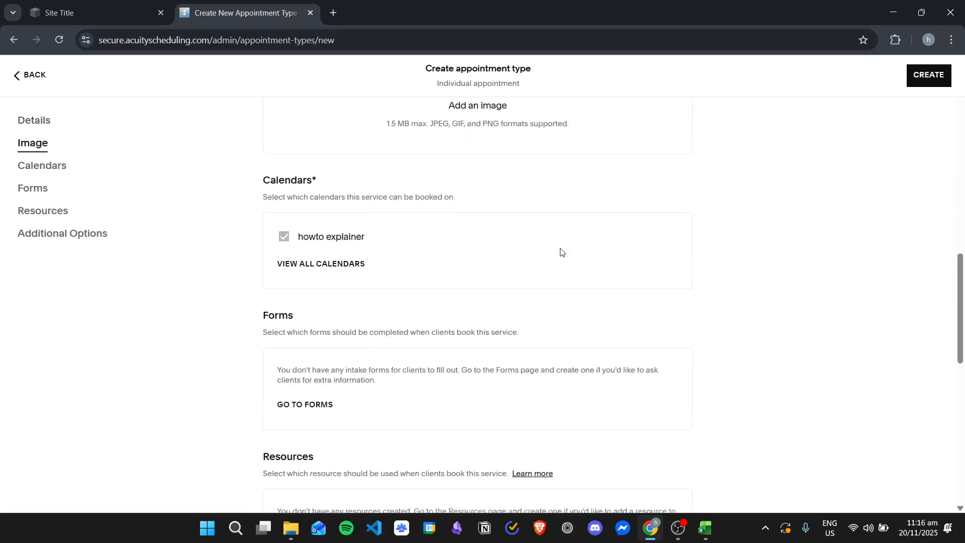
scroll(216, 198, down, 9)
scroll(902, 119, up, 17)
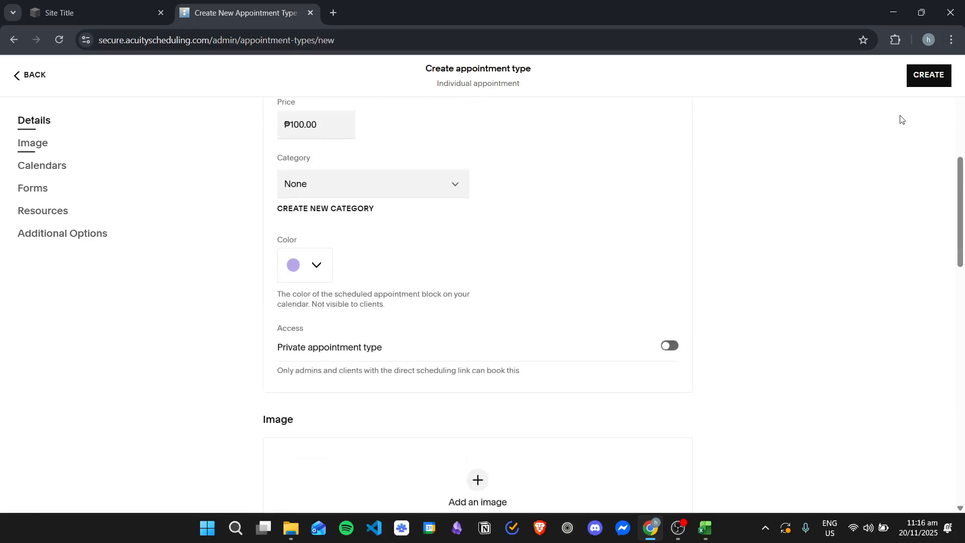
click(924, 75)
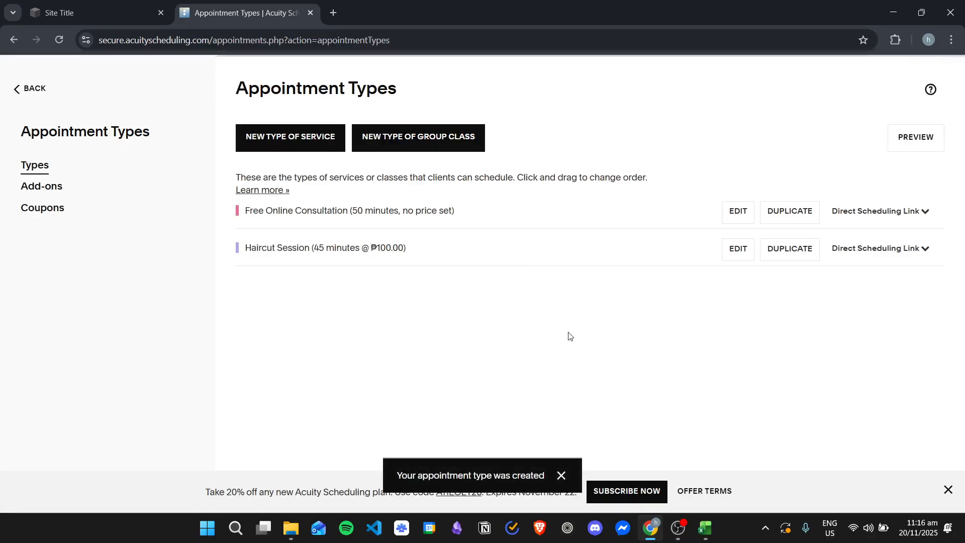
- Go to the availability setup and examine the regular weekly hours and the override calendar for specific days
click(35, 90)
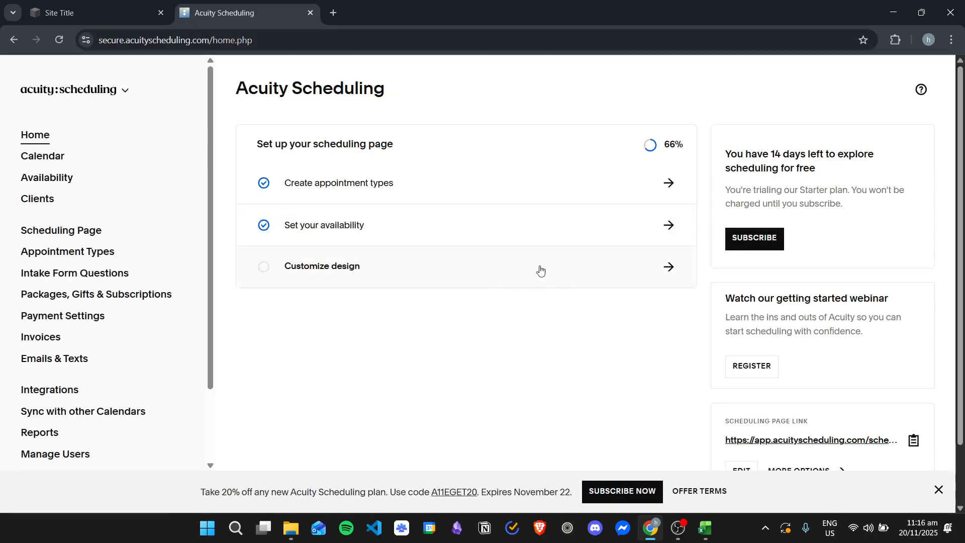
click(465, 229)
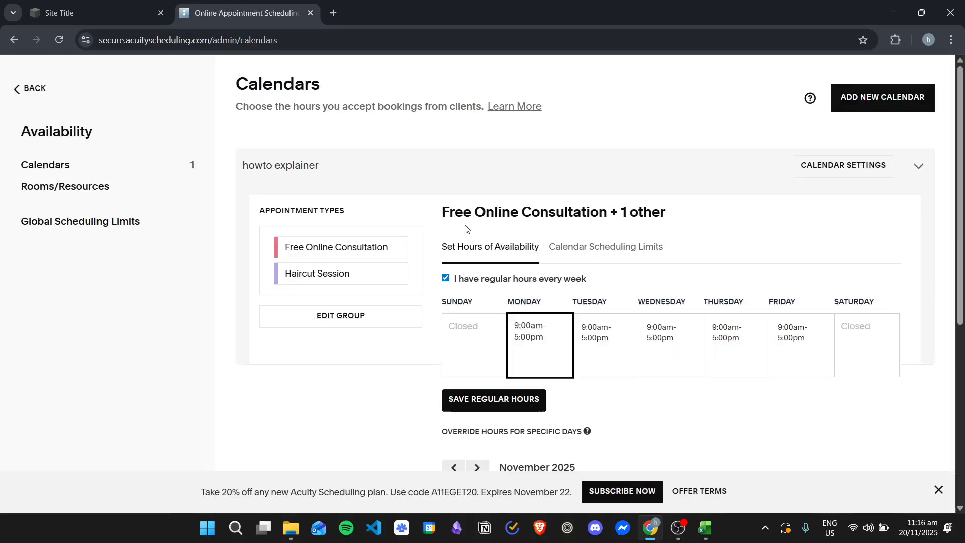
scroll(392, 306, down, 2)
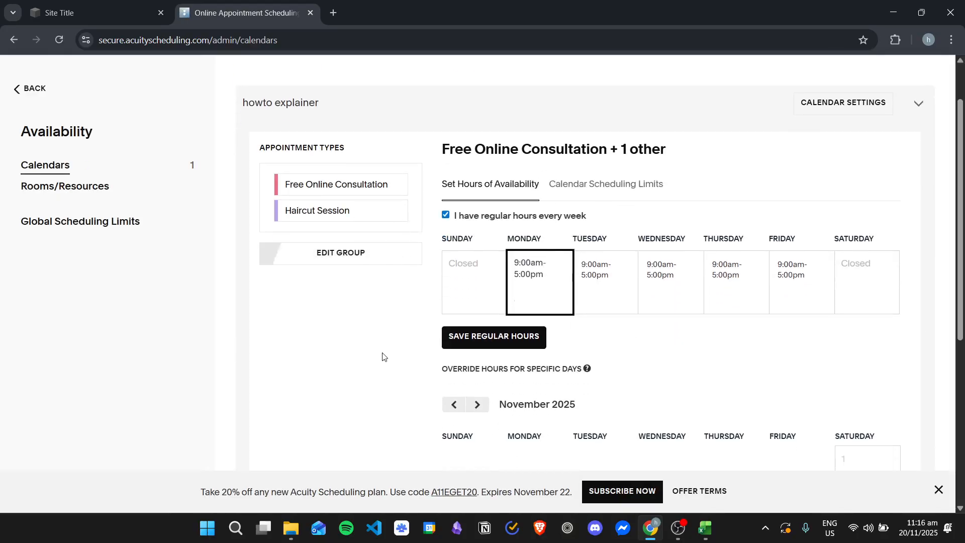
scroll(382, 357, up, 2)
scroll(380, 347, down, 1)
scroll(381, 341, down, 1)
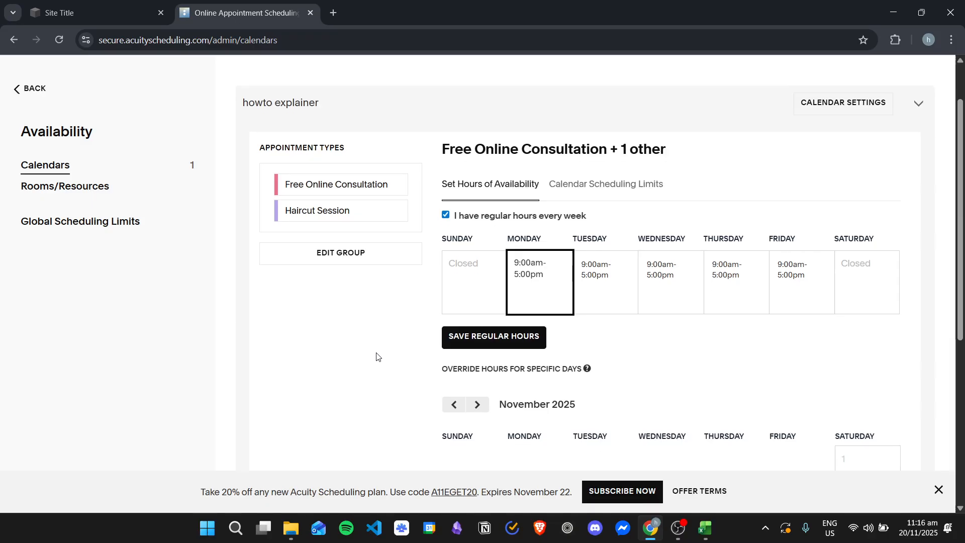
scroll(378, 357, down, 3)
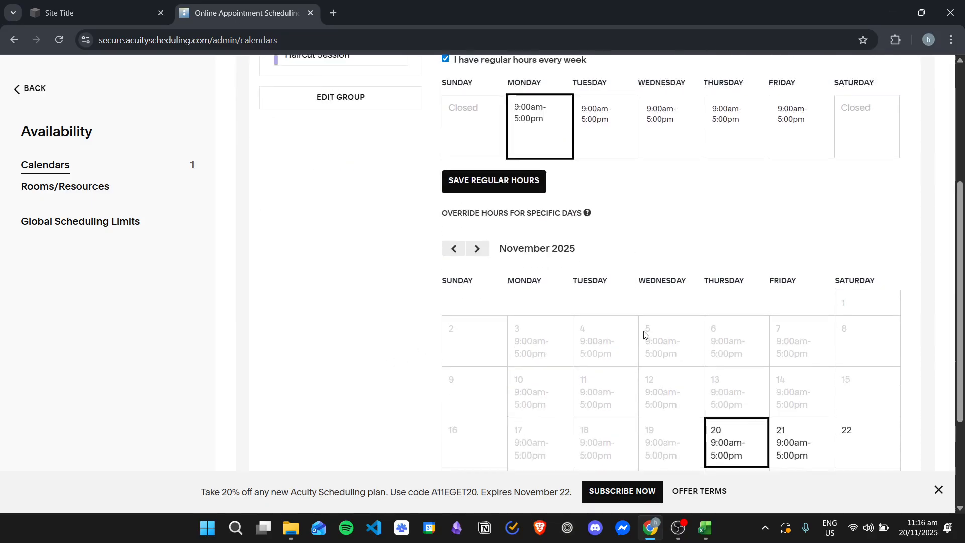
scroll(644, 334, up, 3)
scroll(594, 259, up, 1)
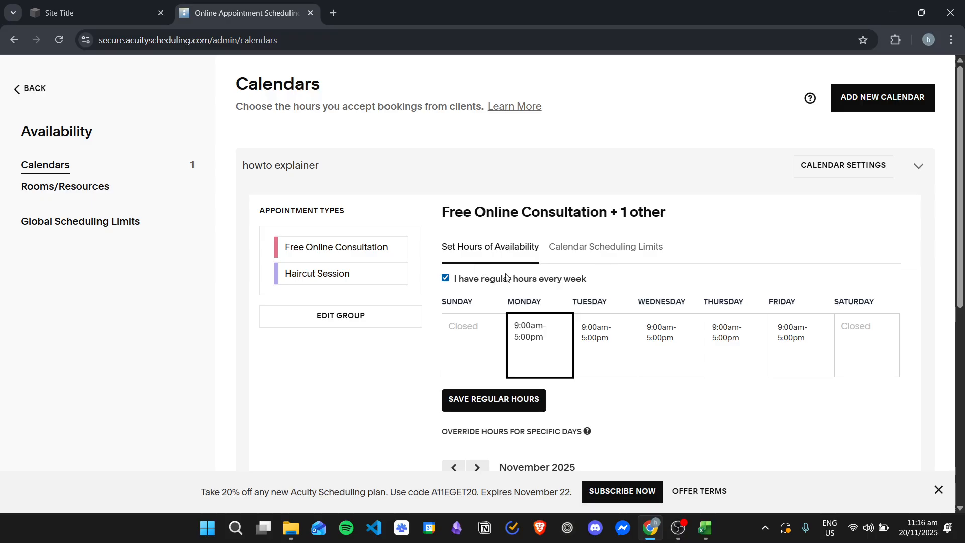
- Look over the November 2025 override calendar and try switching off the regular weekly hours
scroll(686, 317, down, 5)
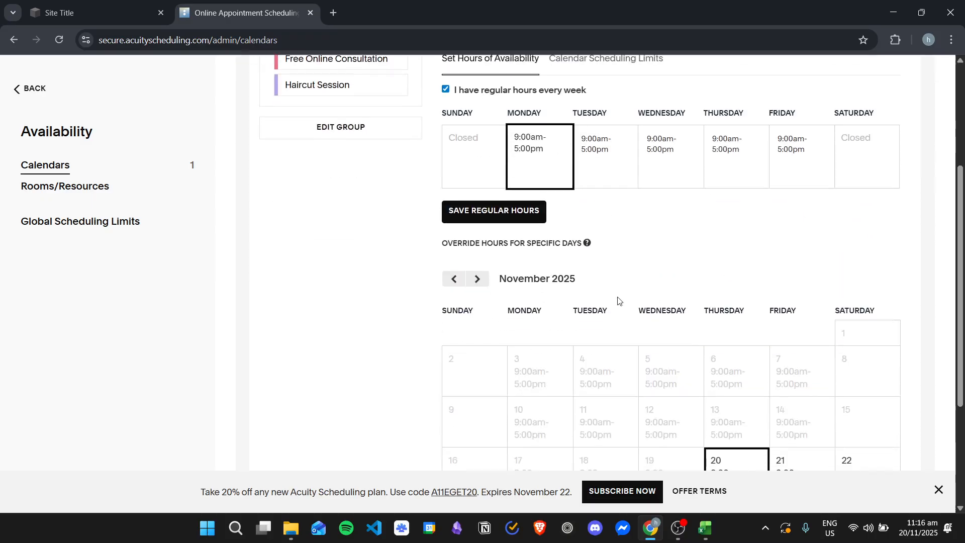
scroll(557, 332, down, 1)
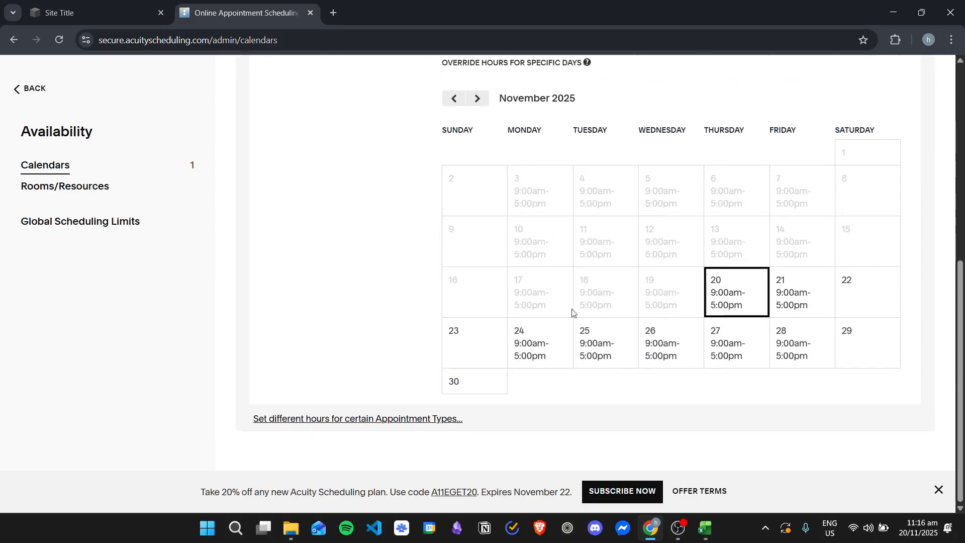
scroll(724, 318, up, 4)
scroll(653, 312, up, 1)
click(493, 228)
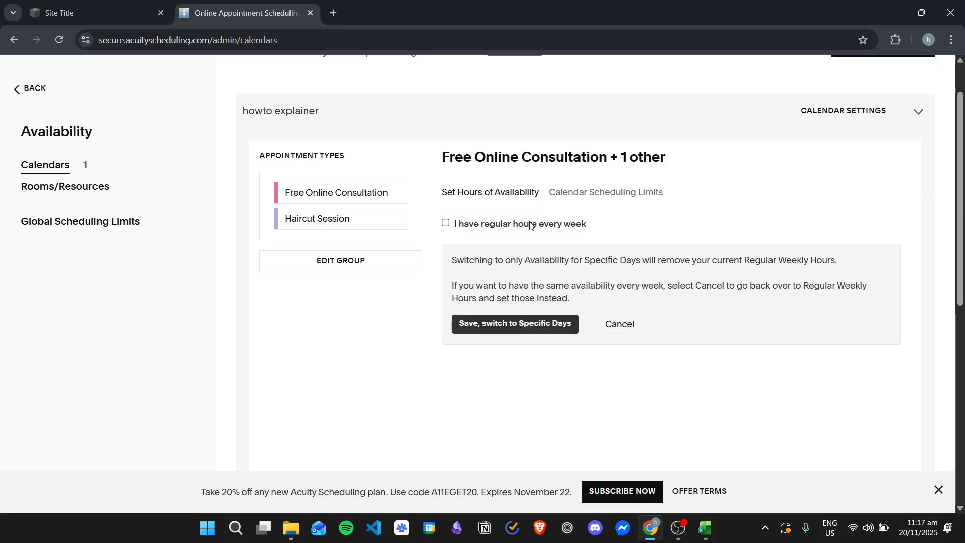
click(481, 225)
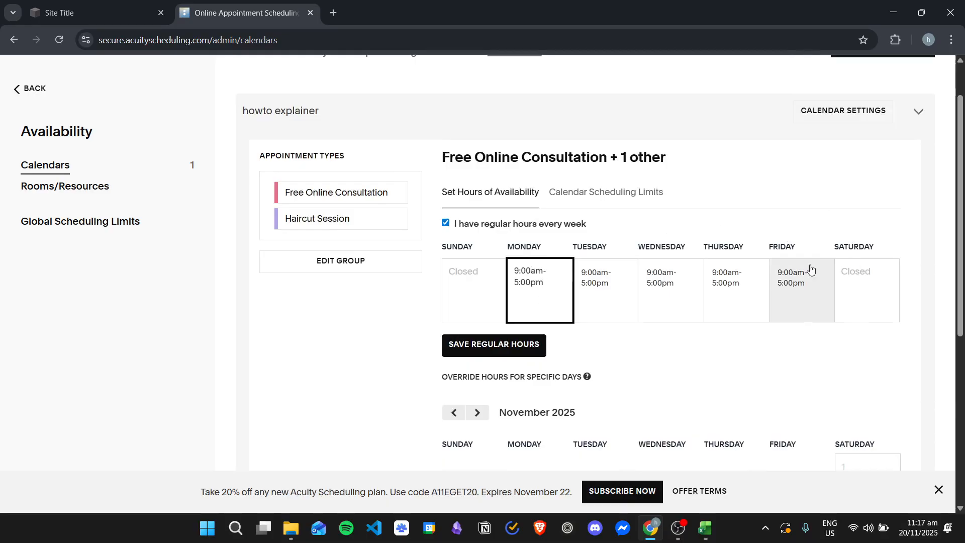
- Override the hours for November 28 in the specific-days calendar with "Closed"
scroll(793, 271, down, 4)
scroll(787, 277, down, 1)
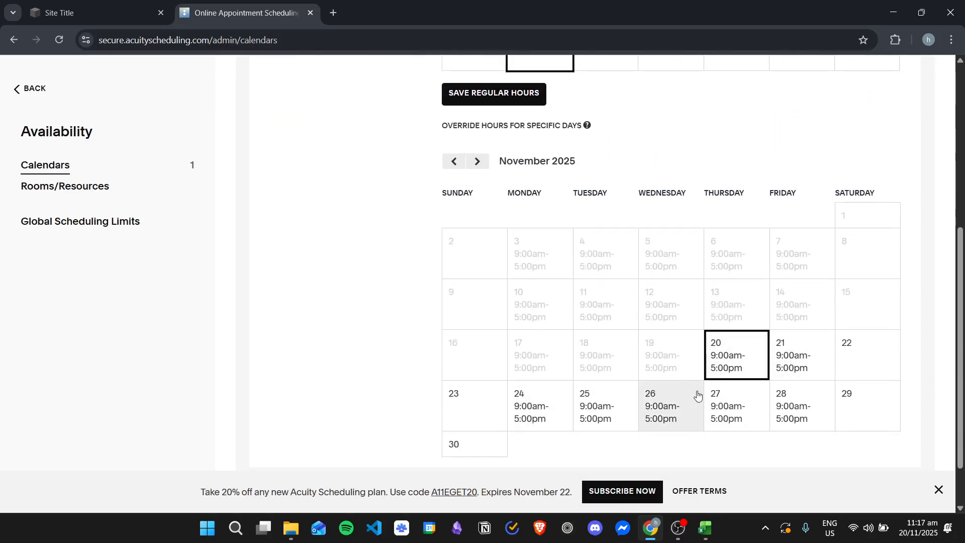
scroll(778, 282, down, 1)
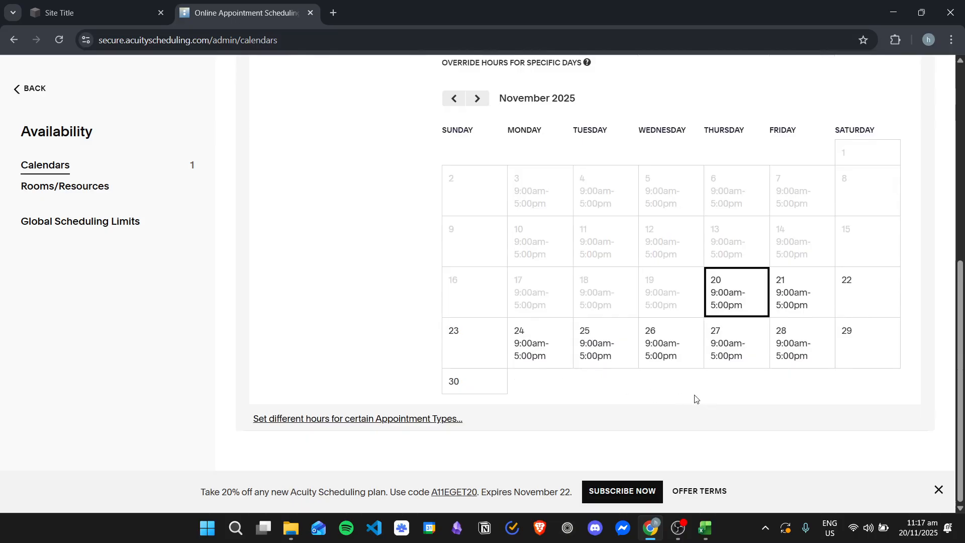
click(799, 344)
drag(795, 224, 639, 237)
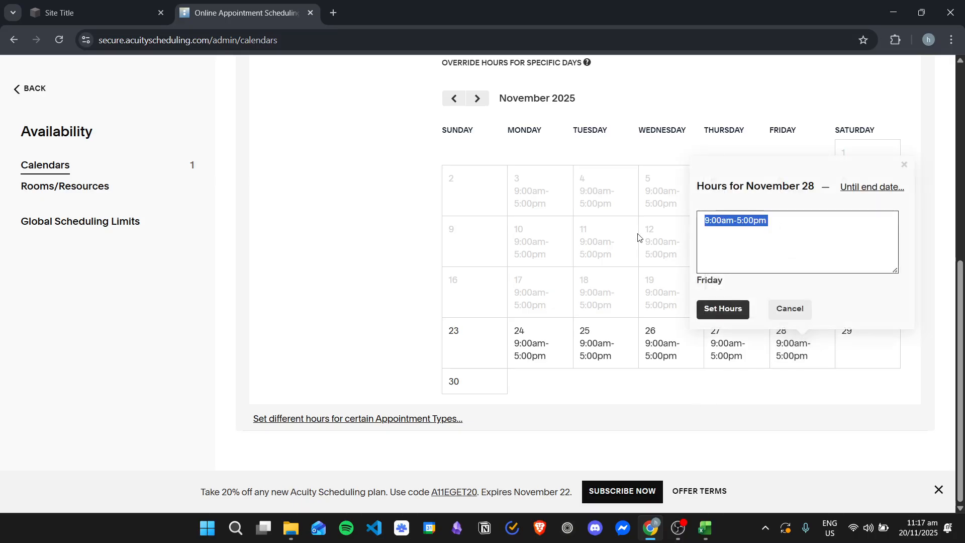
text(Closed)
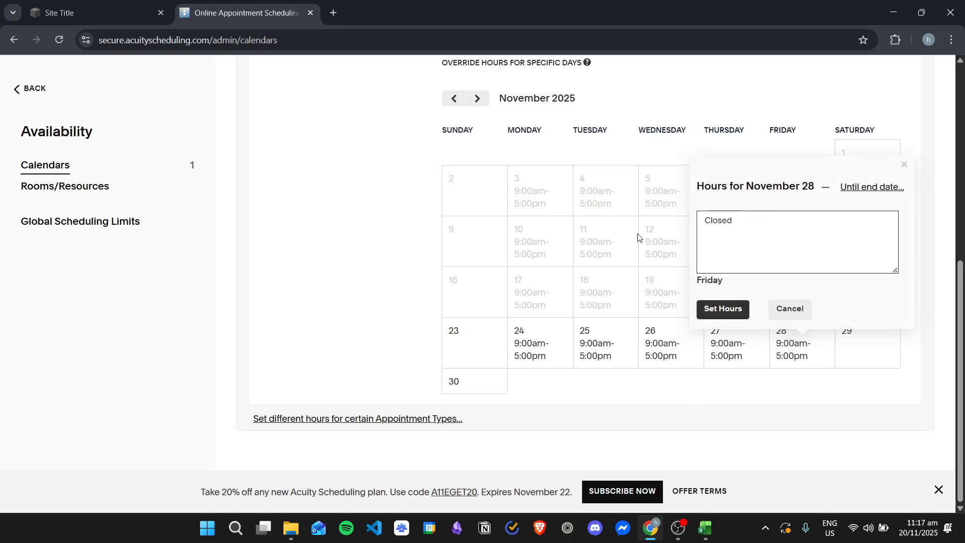
click(723, 309)
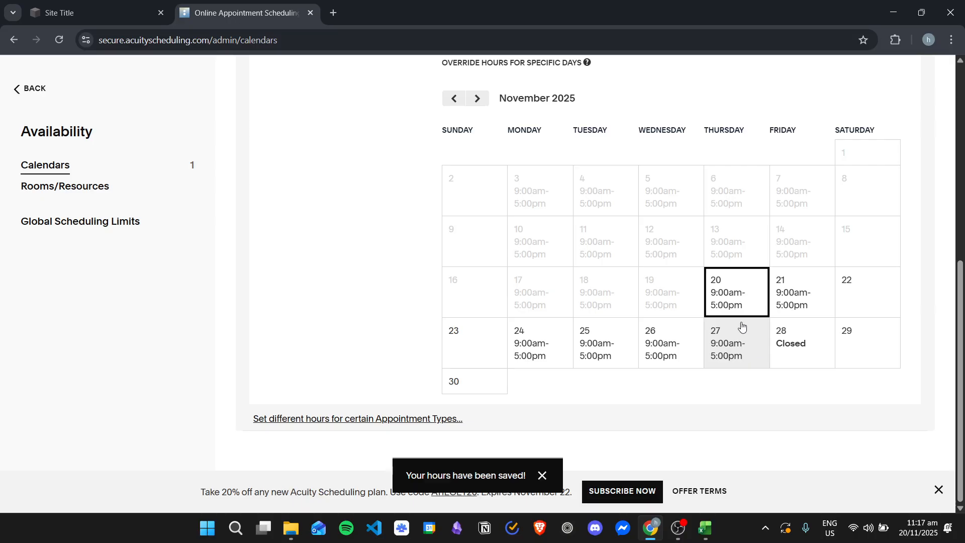
- Override the hours for November 27 with 1:00pm-5:00pm
click(746, 355)
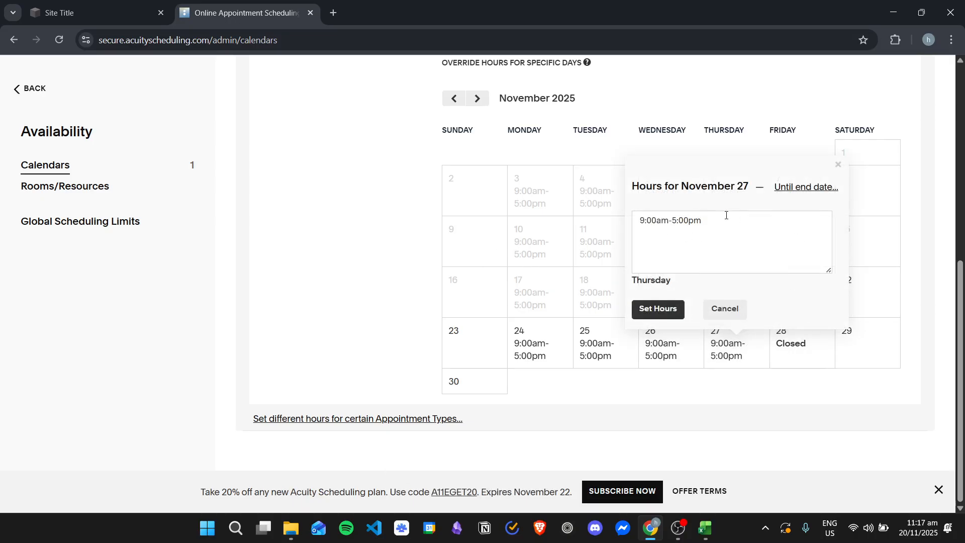
drag(722, 224, 559, 224)
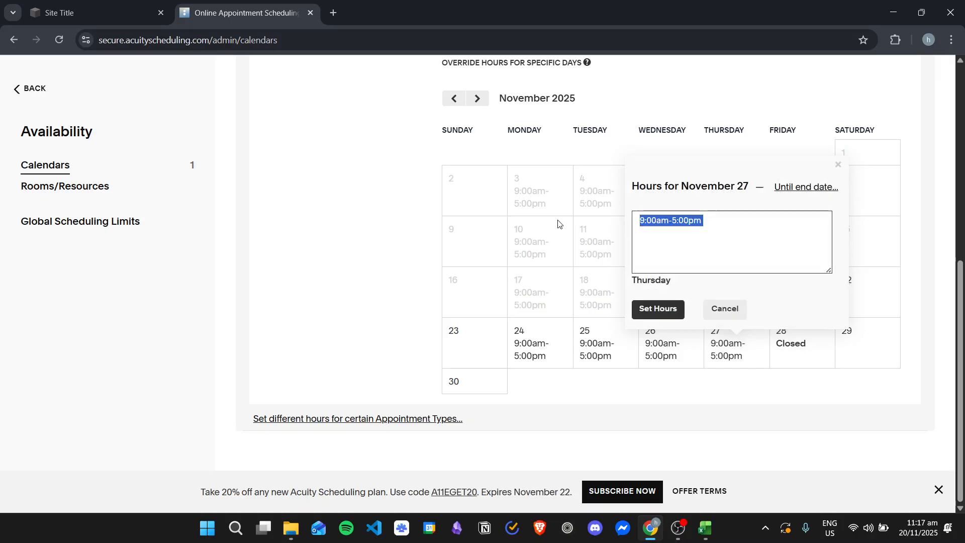
text(1:00pm)
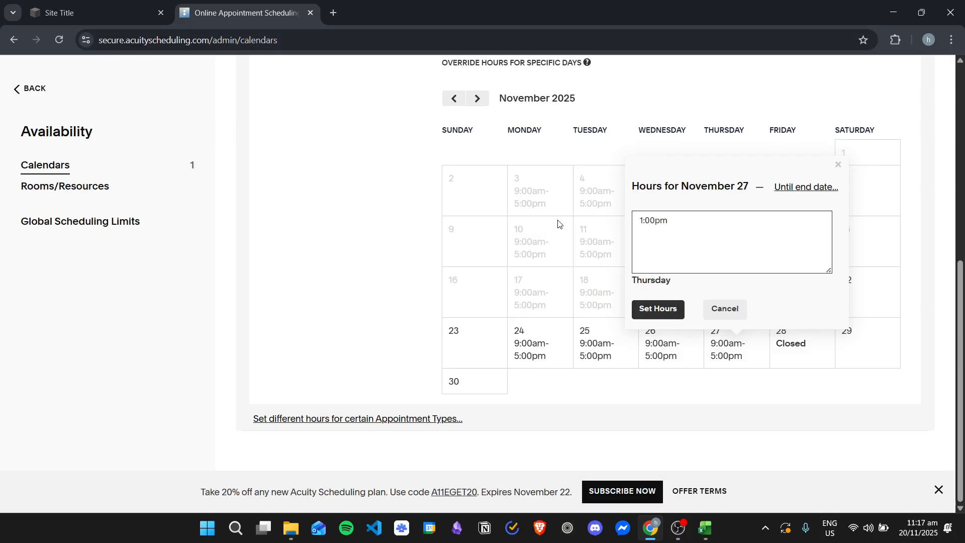
text(-5:00pm)
click(668, 309)
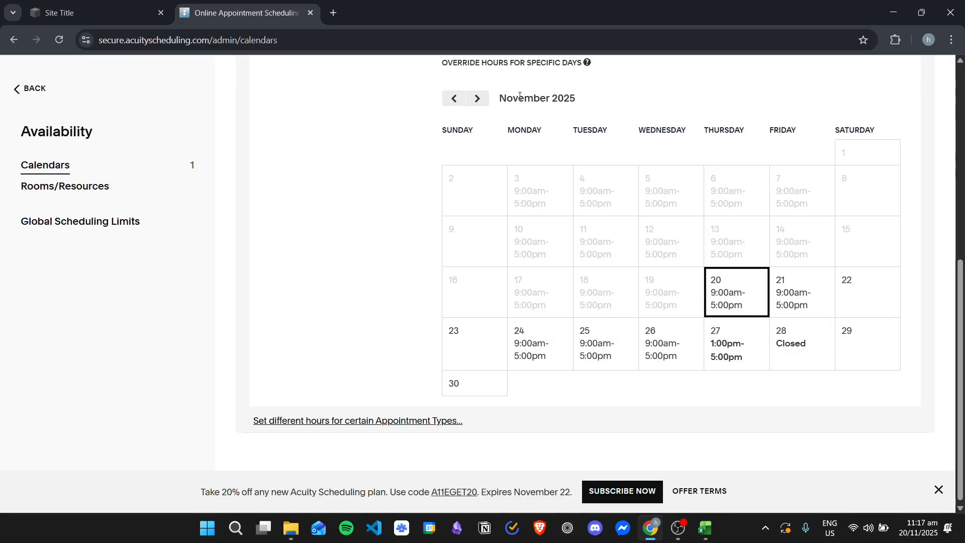
- Examine the December 2025 hours in the override calendar, return to November and review its overrides
click(477, 98)
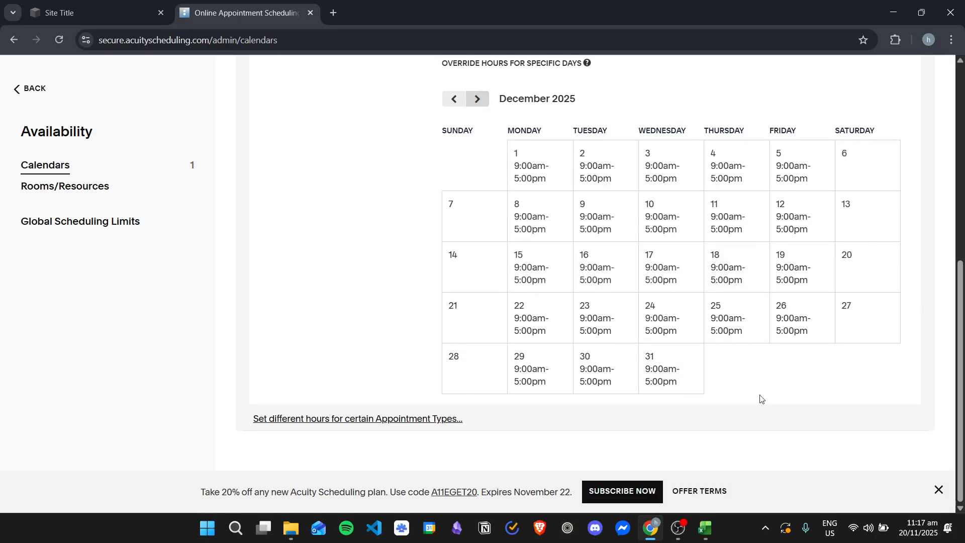
scroll(702, 315, up, 1)
scroll(702, 243, down, 1)
scroll(648, 307, up, 1)
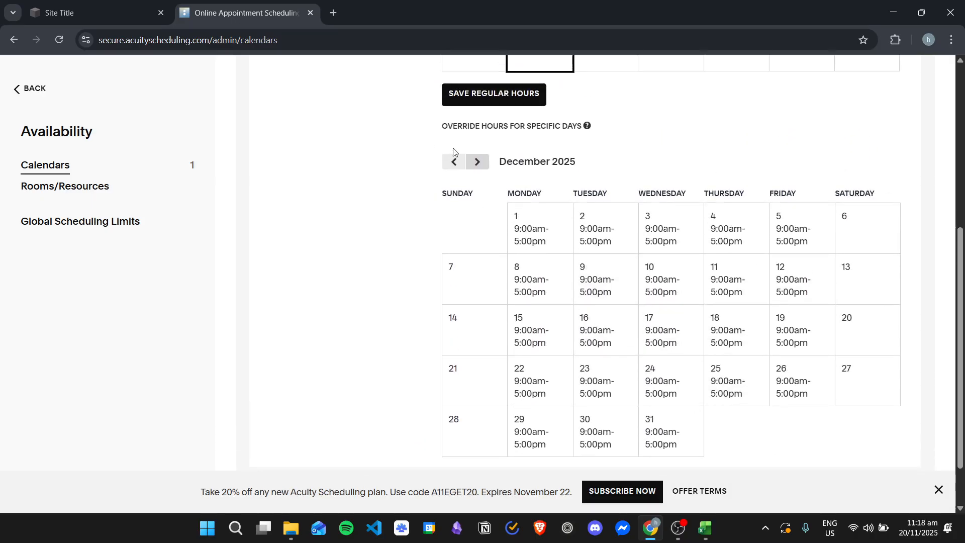
click(454, 163)
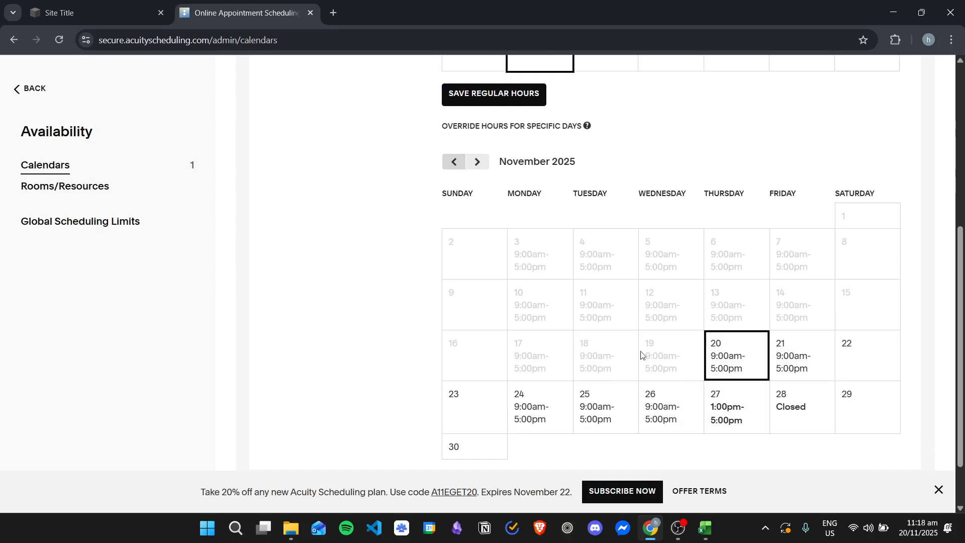
scroll(653, 382, down, 1)
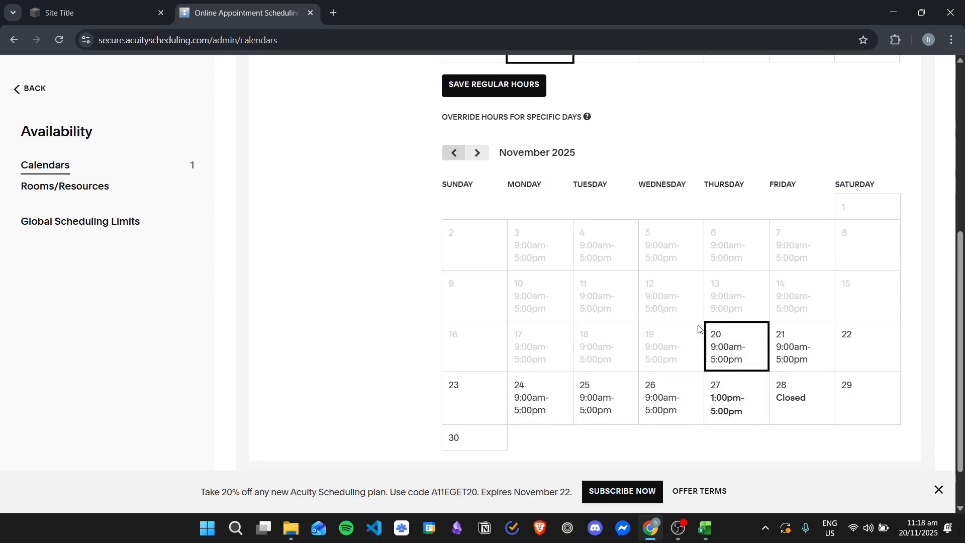
scroll(697, 322, up, 6)
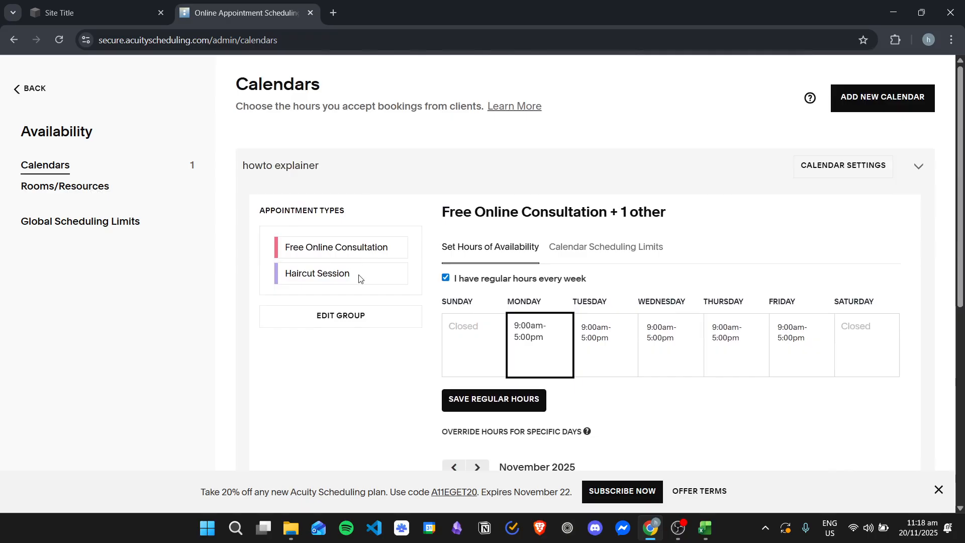
- Open the calendar scheduling limits and set the minimum advance notice for client bookings to 6 hours
click(605, 248)
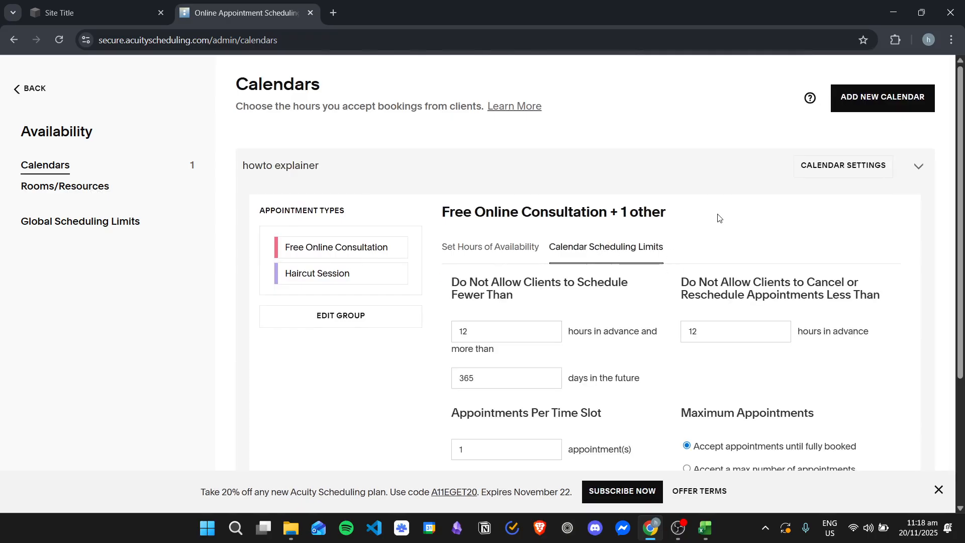
scroll(724, 218, down, 3)
scroll(619, 361, up, 1)
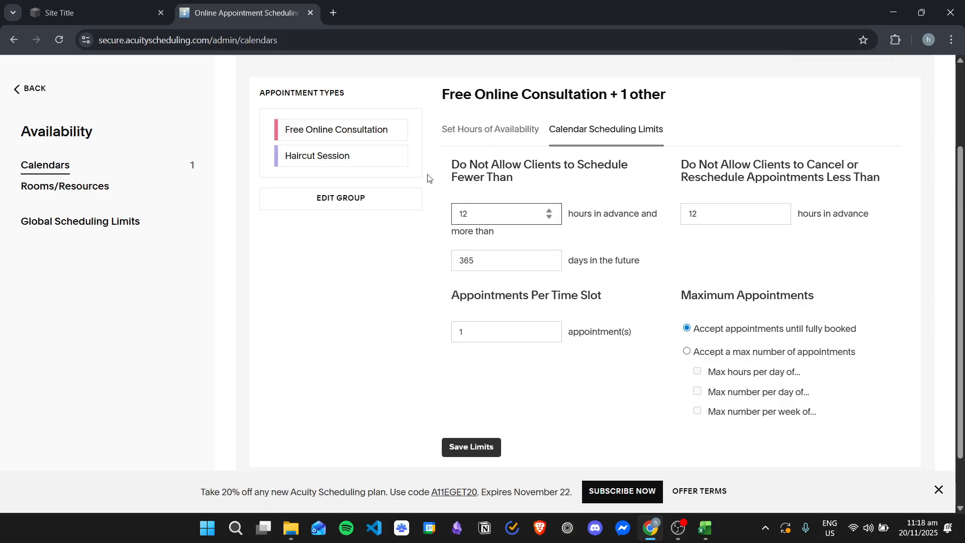
click(549, 210)
key(ctrl+a)
text(2)
drag(468, 216, 420, 220)
text(6)
click(605, 284)
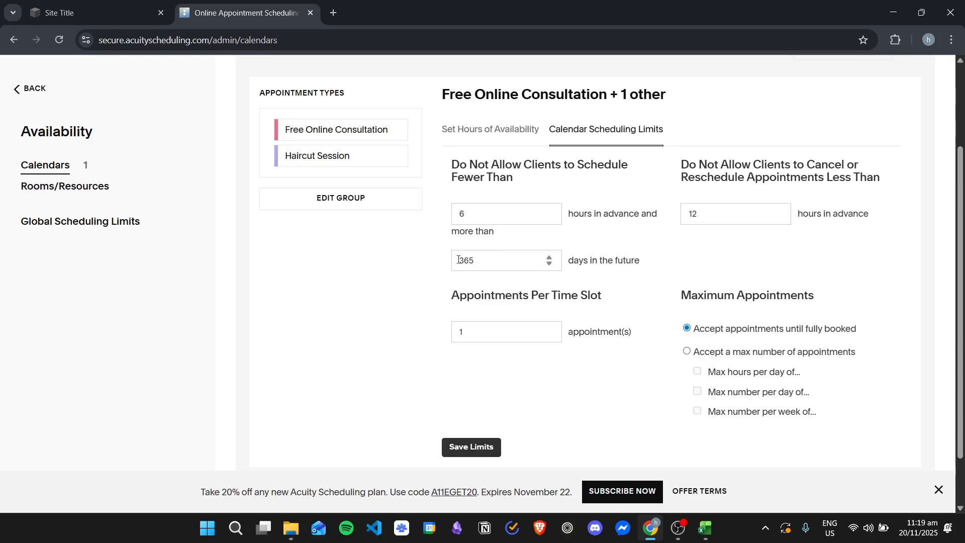
- Limit how far ahead clients can schedule to 10 days in the future
click(490, 261)
drag(480, 260, 518, 297)
double_click(494, 261)
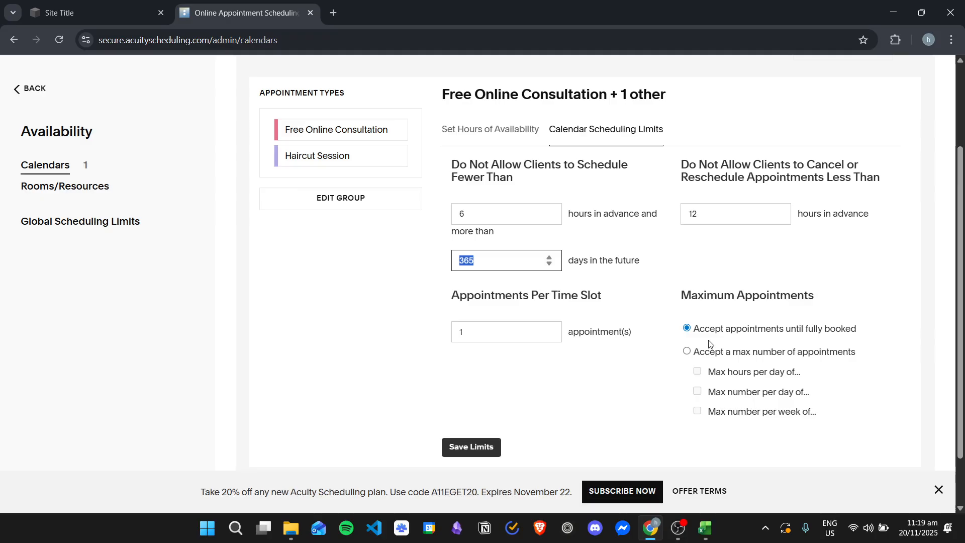
text(10)
click(688, 257)
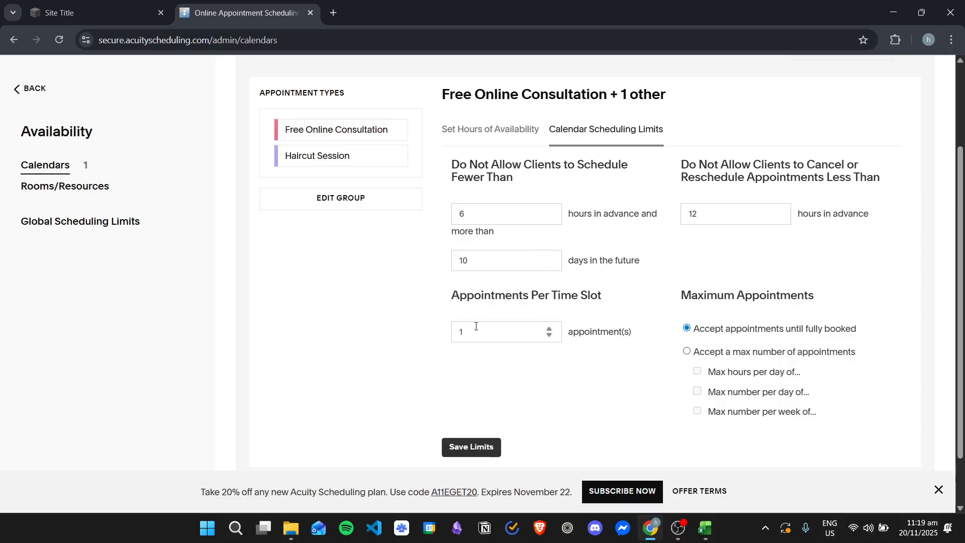
- Set the minimum notice for cancelling or rescheduling appointments to 24 hours and save the calendar's limits
click(498, 330)
click(791, 257)
double_click(694, 213)
text(24)
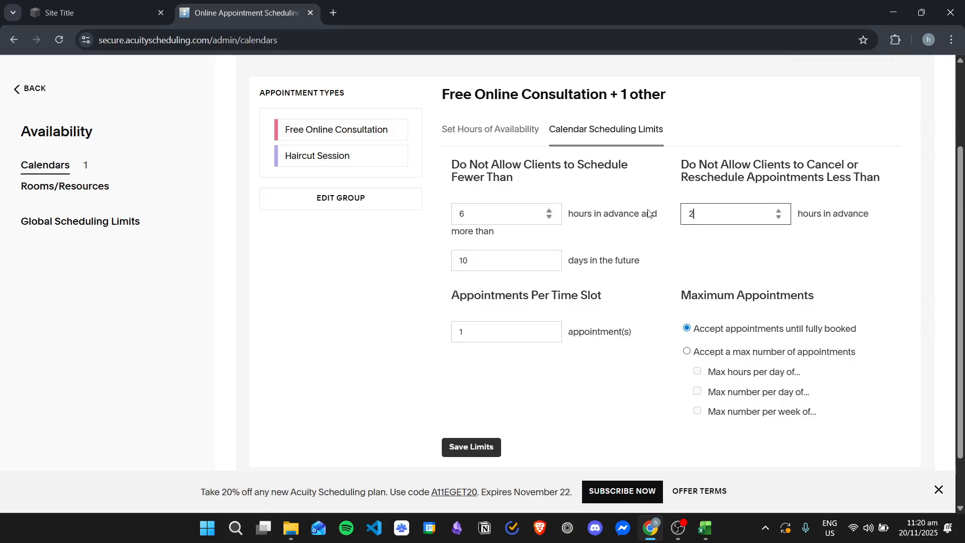
click(721, 251)
scroll(663, 377, up, 3)
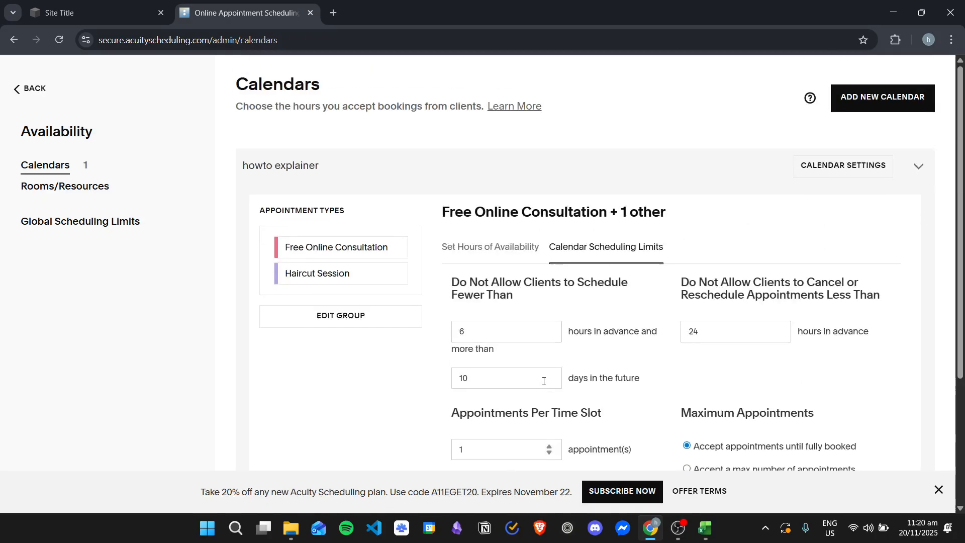
scroll(560, 386, down, 4)
click(493, 385)
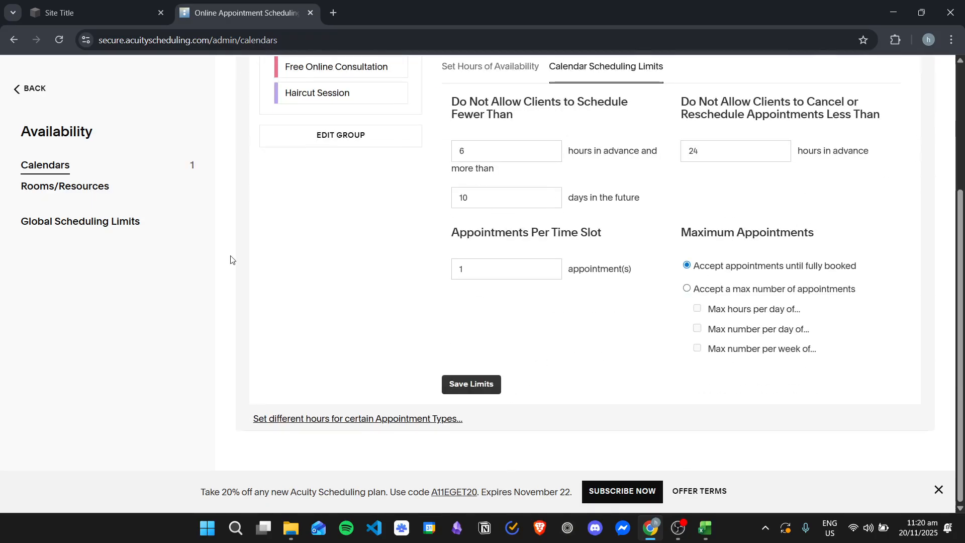
- Examine the global scheduling limits: general rules, start time intervals, gap minimizing, look busy and time zone settings
scroll(377, 266, up, 3)
click(60, 226)
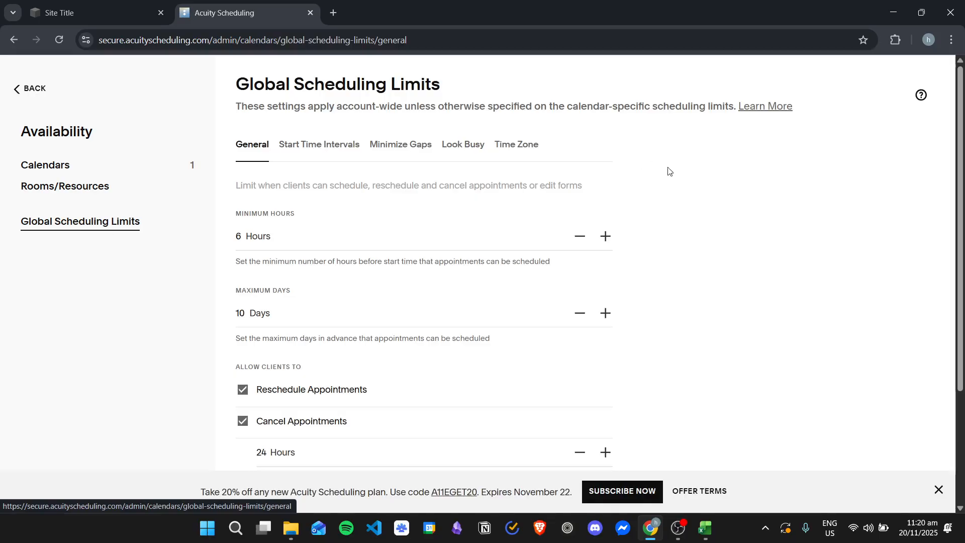
scroll(696, 196, down, 2)
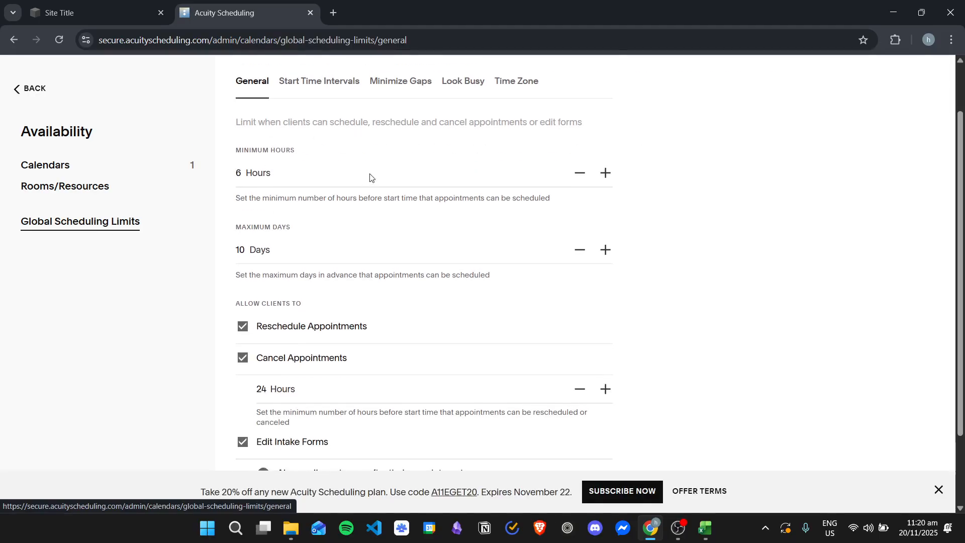
scroll(455, 271, up, 3)
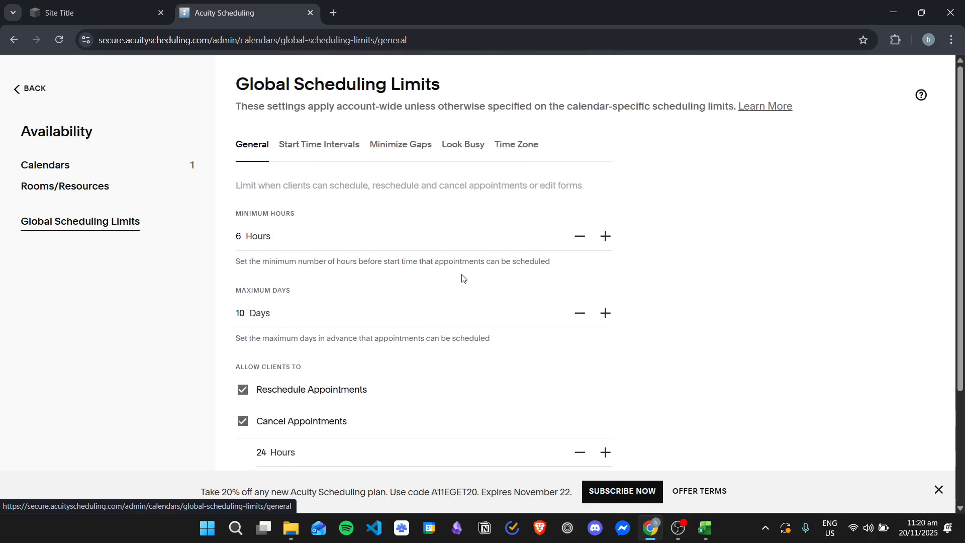
scroll(426, 383, down, 1)
scroll(332, 250, up, 1)
click(327, 147)
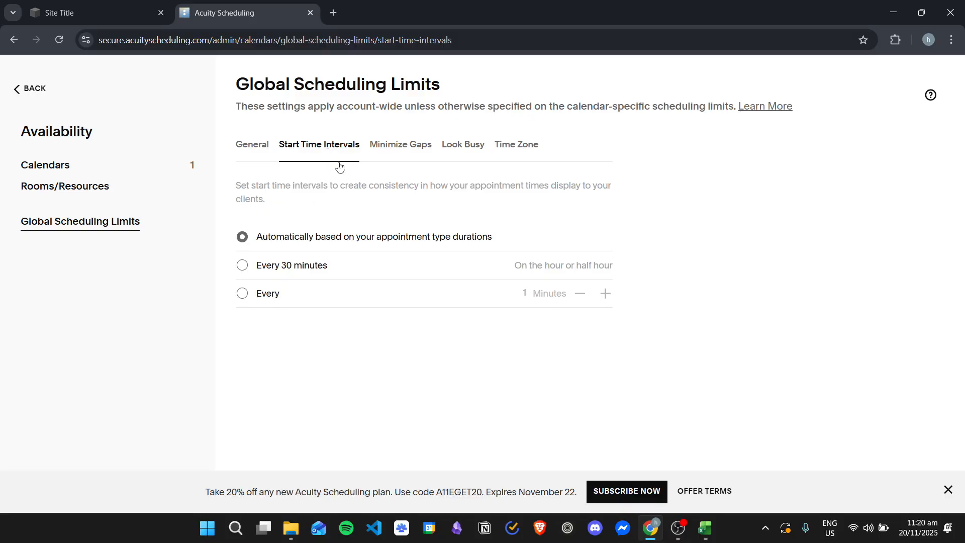
click(408, 149)
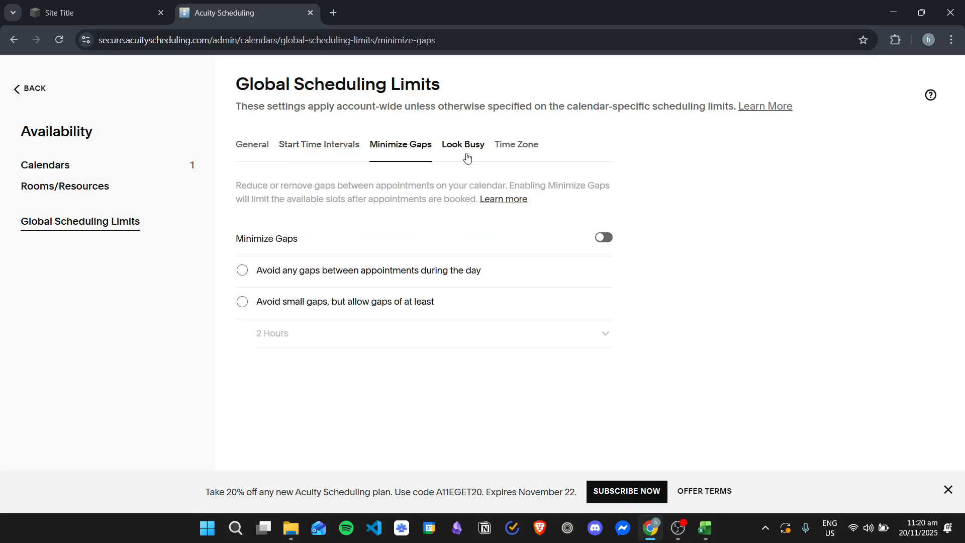
click(465, 154)
click(517, 146)
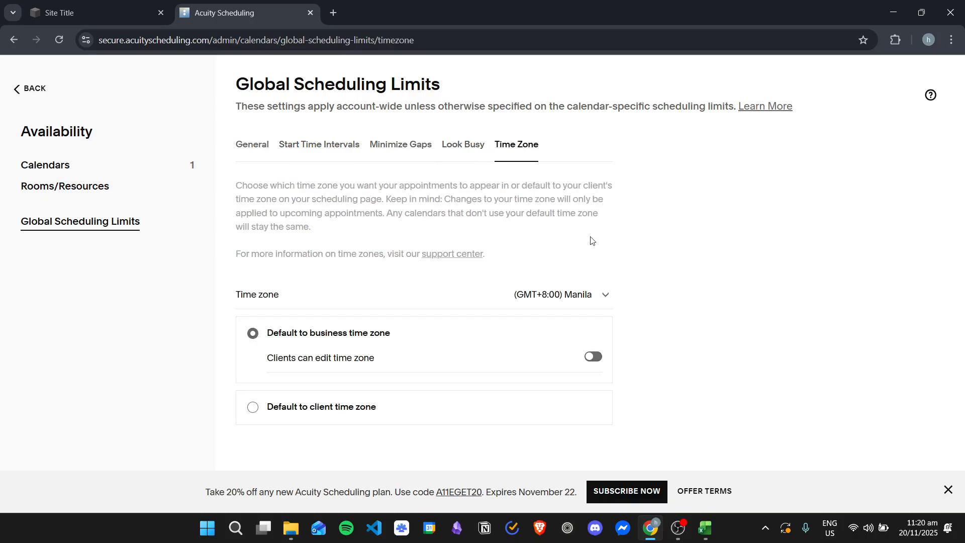
- Return to the setup checklist and open the design customization to view the scheduling page preview
click(31, 89)
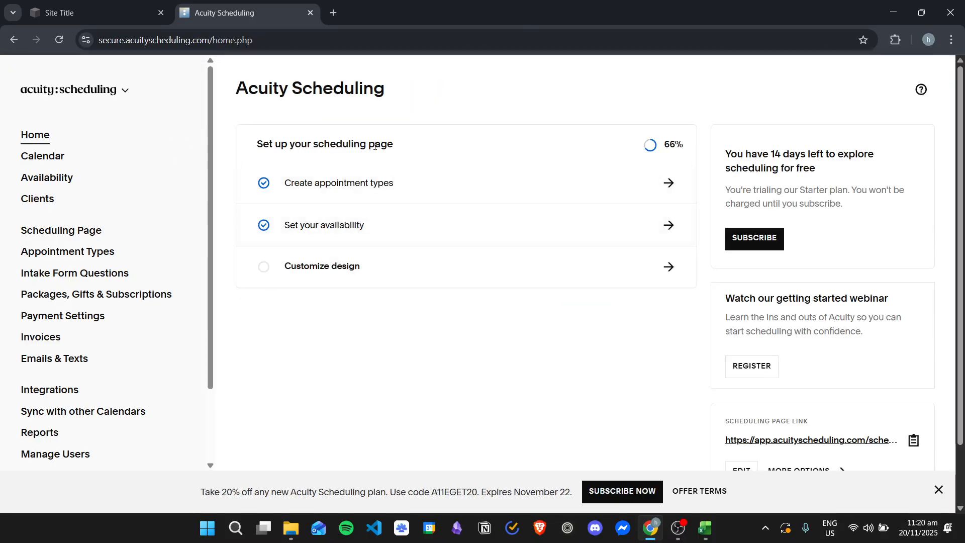
click(483, 274)
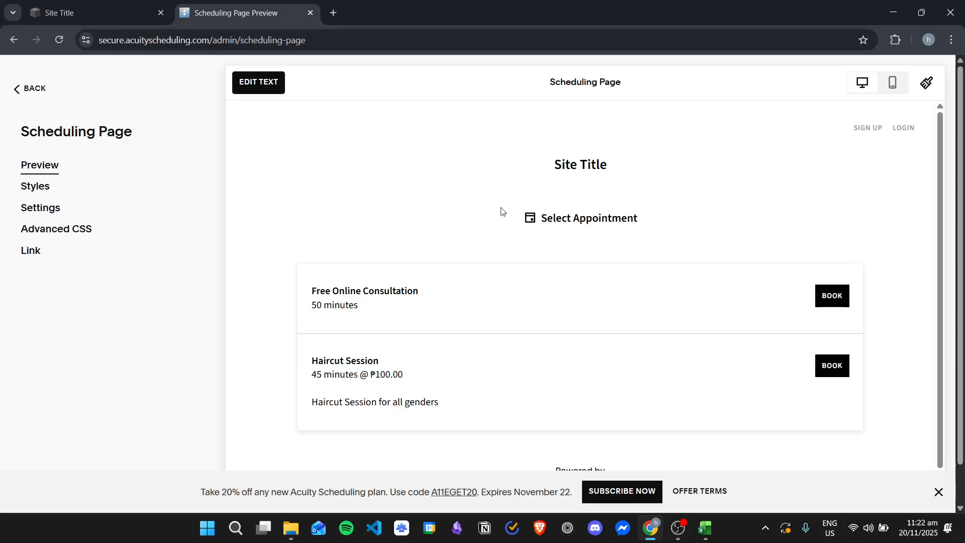
scroll(504, 206, down, 1)
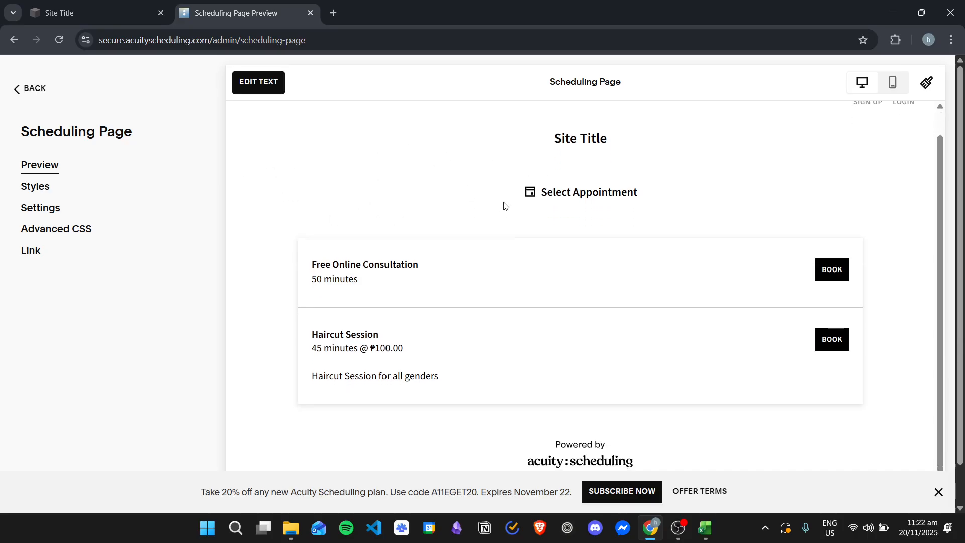
- Look over the appointment list in the scheduling page preview and open the page's style settings
scroll(577, 207, up, 1)
scroll(502, 282, down, 1)
scroll(790, 310, down, 1)
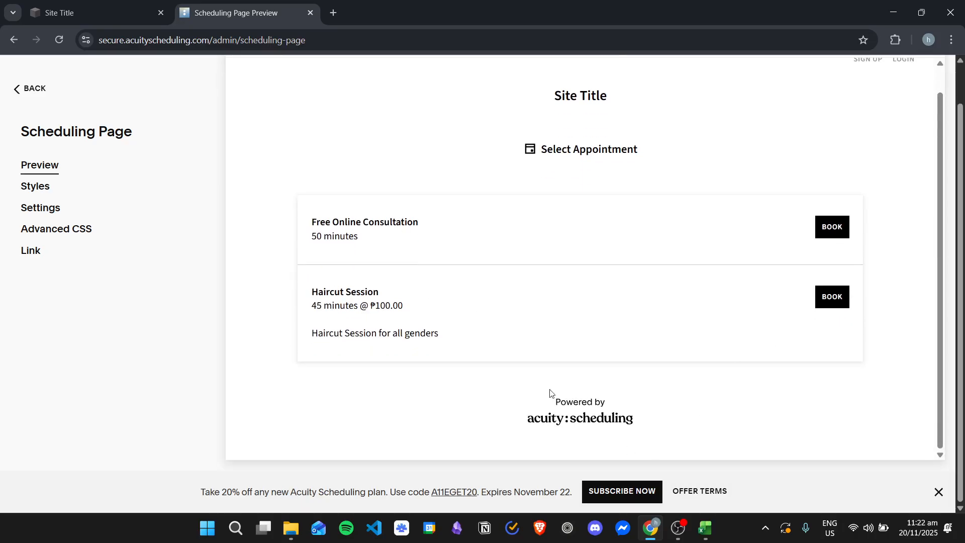
scroll(603, 377, up, 1)
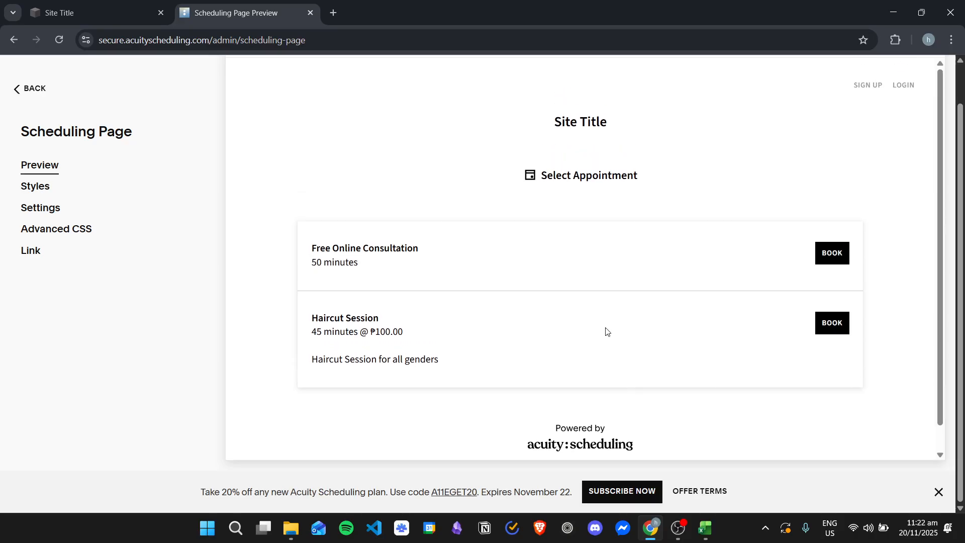
click(36, 187)
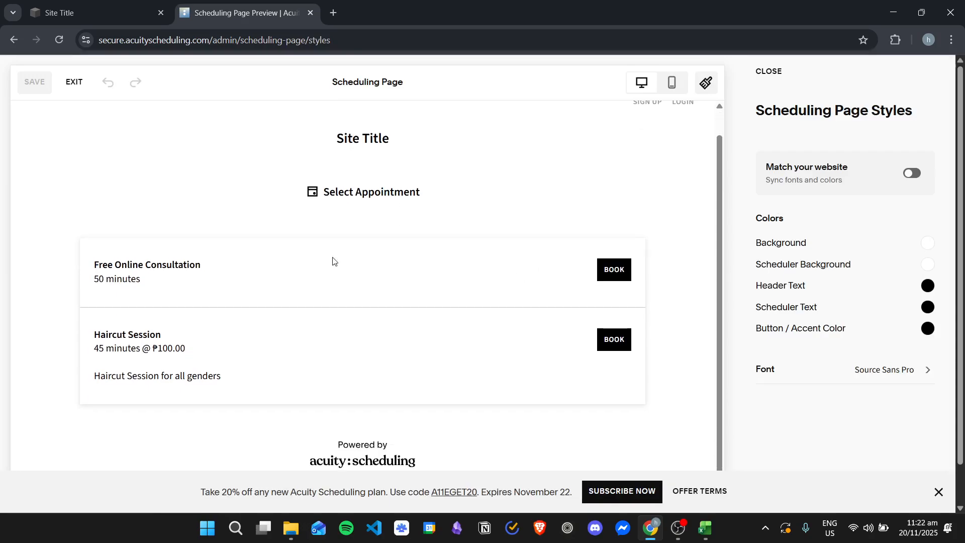
- Set the page background to light blue and the scheduler background to light grey from the palette
click(925, 246)
click(839, 315)
click(808, 313)
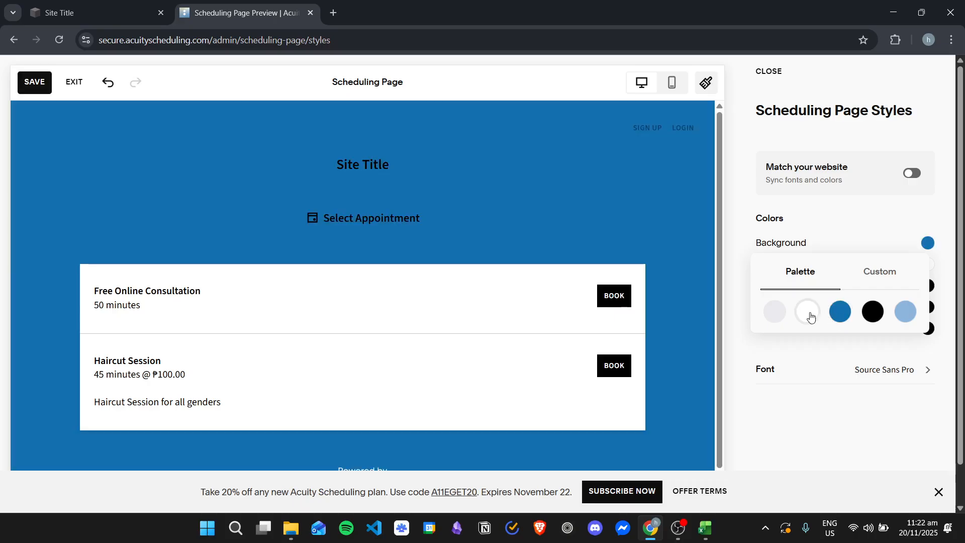
click(905, 311)
click(668, 209)
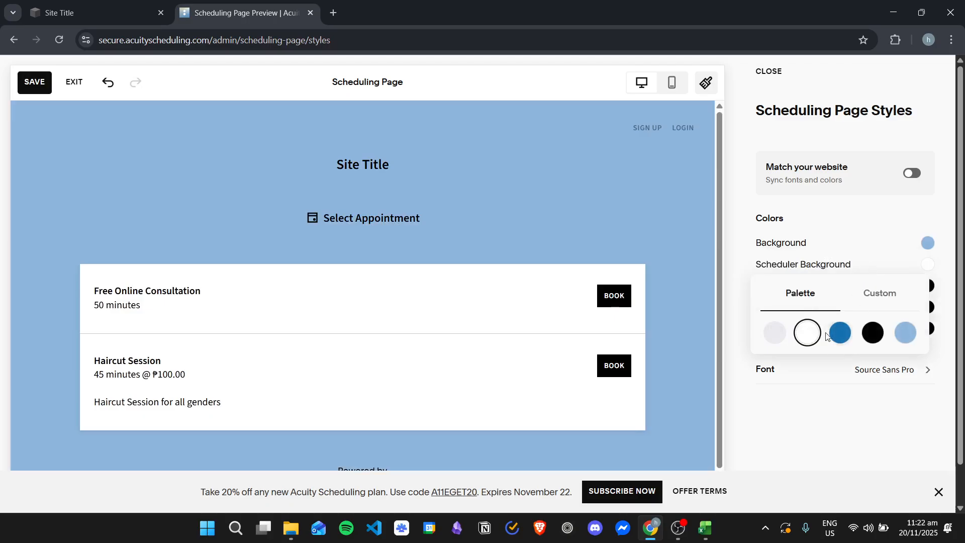
click(773, 333)
click(545, 186)
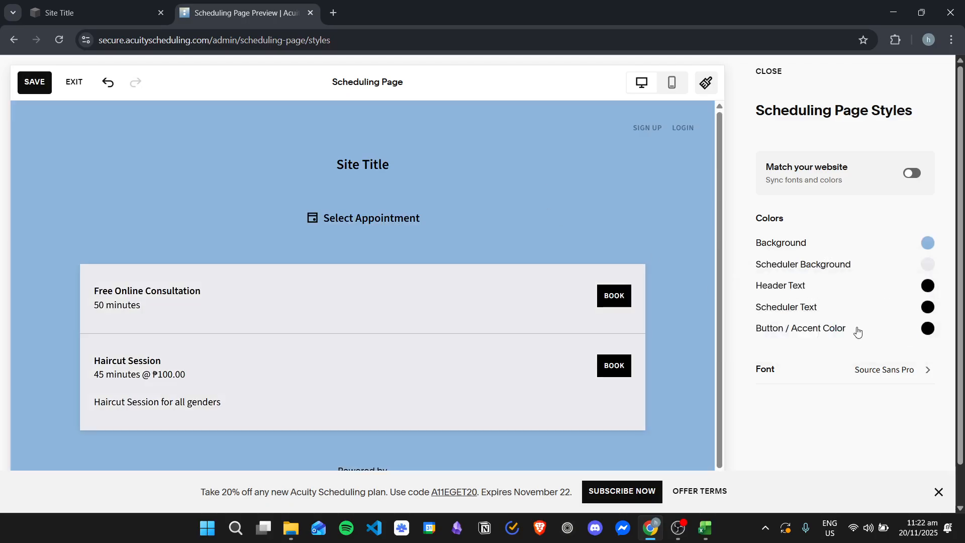
- Set both the header text and the scheduler text to white
click(829, 284)
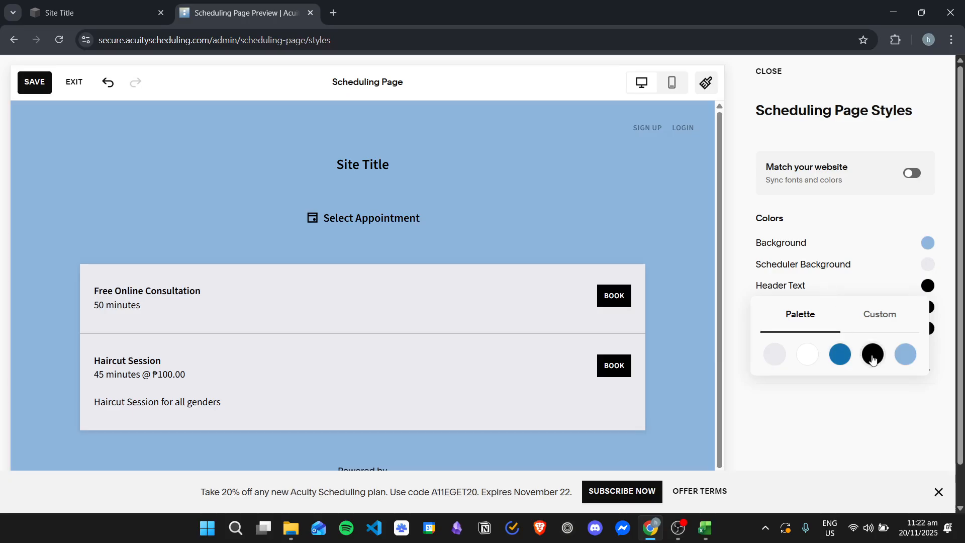
click(808, 354)
click(606, 209)
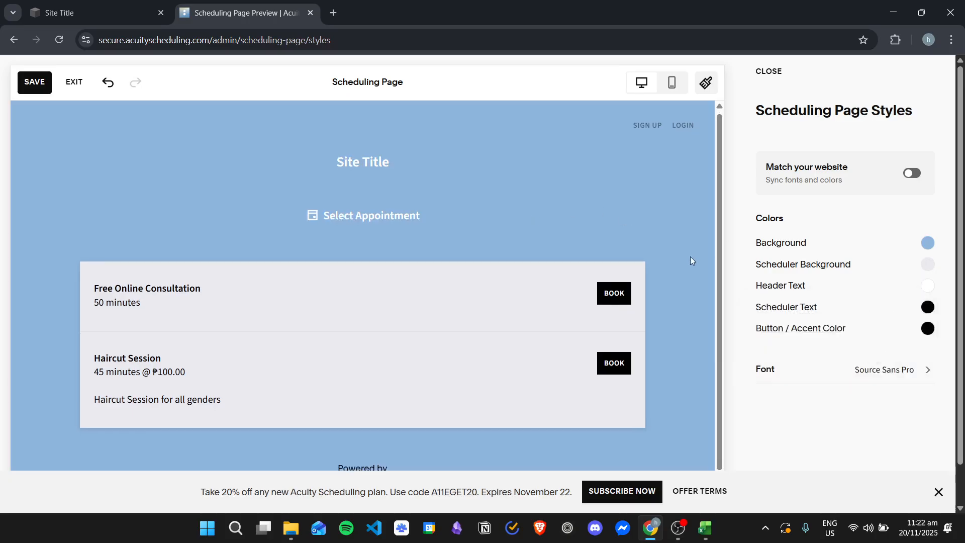
scroll(691, 260, down, 1)
click(928, 307)
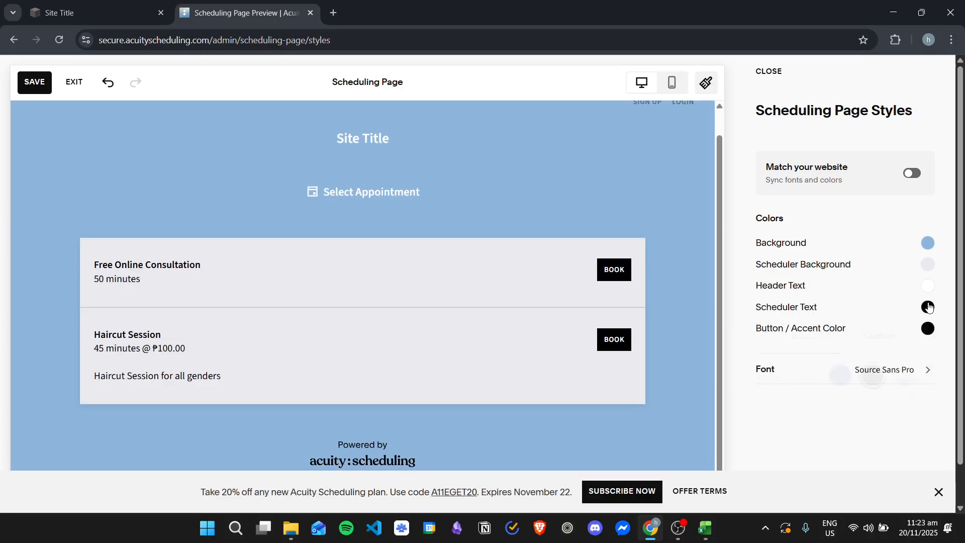
click(807, 375)
click(567, 192)
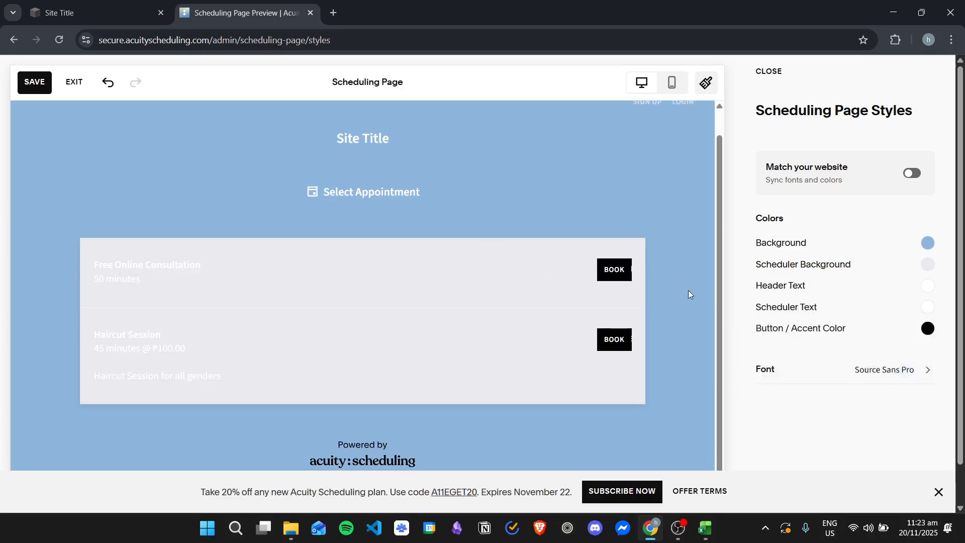
- Change the scheduler text to black and the button/accent color to dark blue
scroll(689, 293, down, 1)
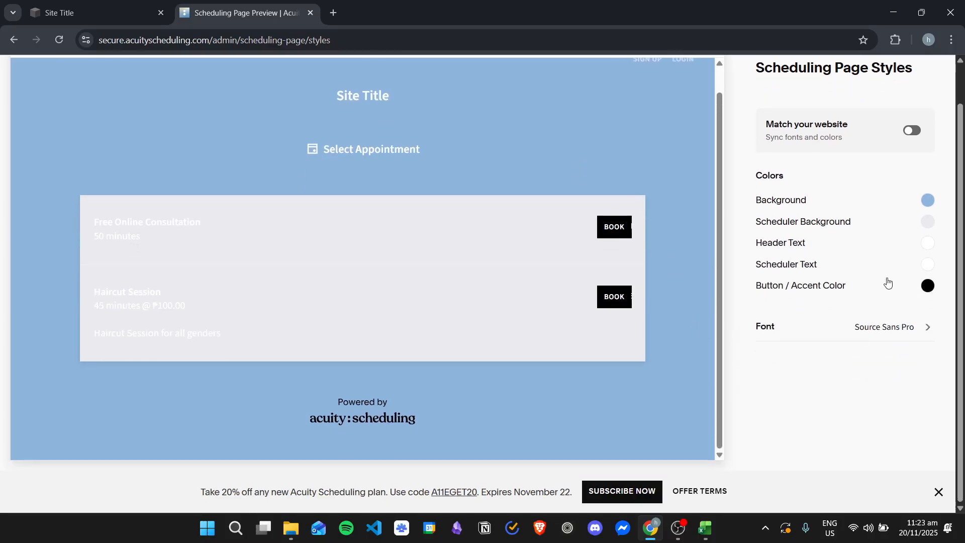
click(838, 272)
click(873, 332)
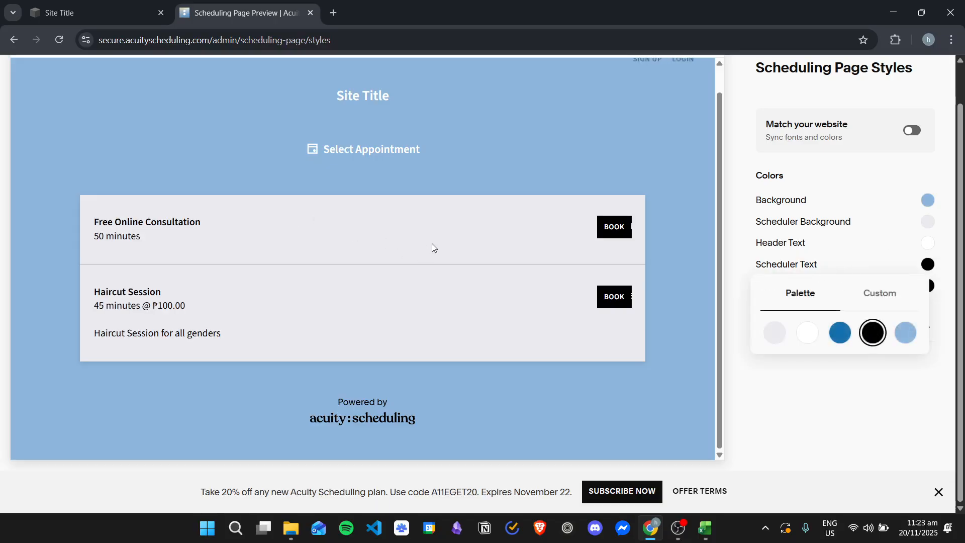
click(433, 243)
scroll(824, 334, down, 1)
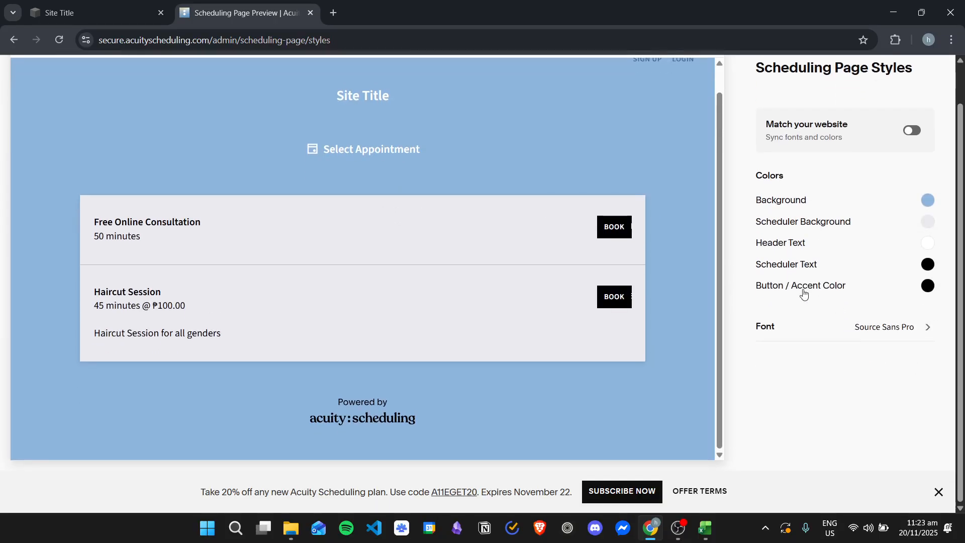
click(837, 288)
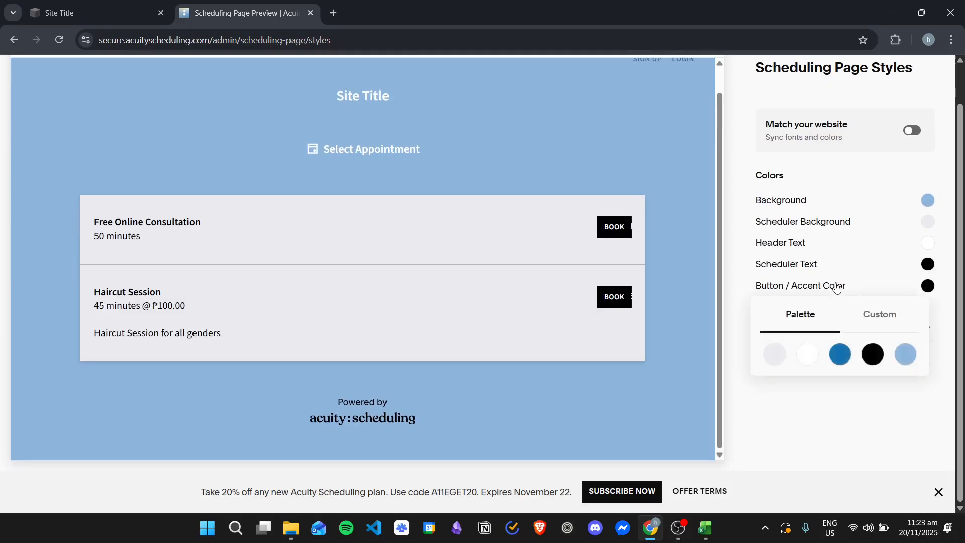
click(840, 355)
click(713, 206)
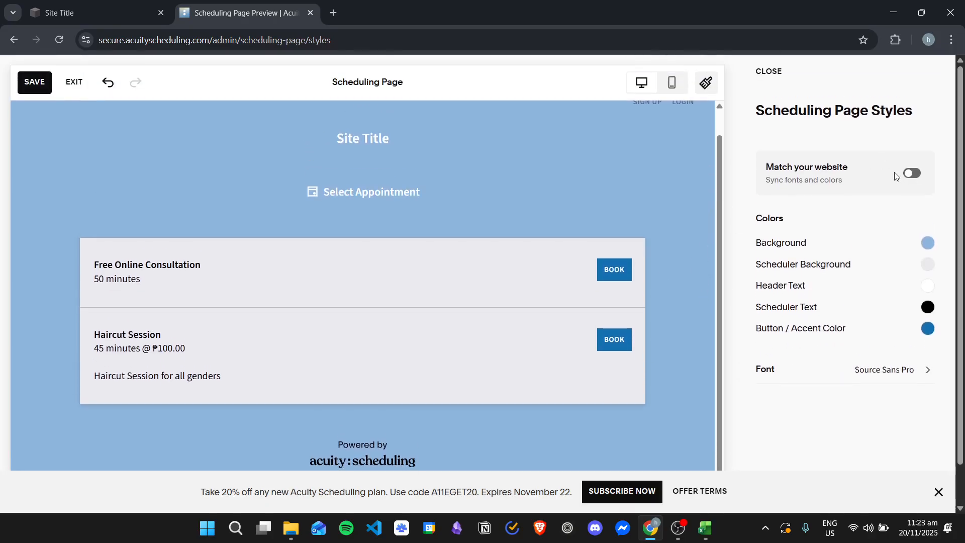
- Turn website font and color matching on and off again, and set the page background to light blue
click(917, 175)
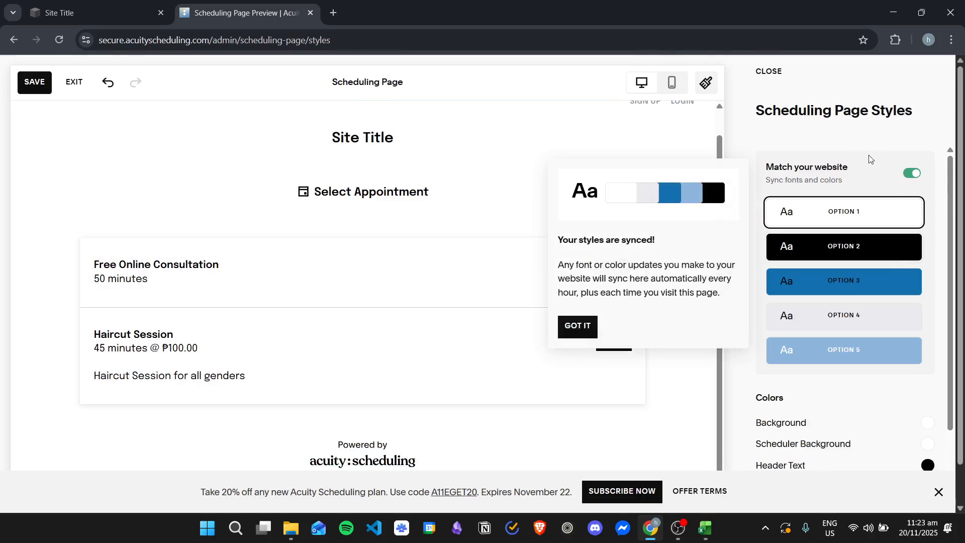
click(910, 175)
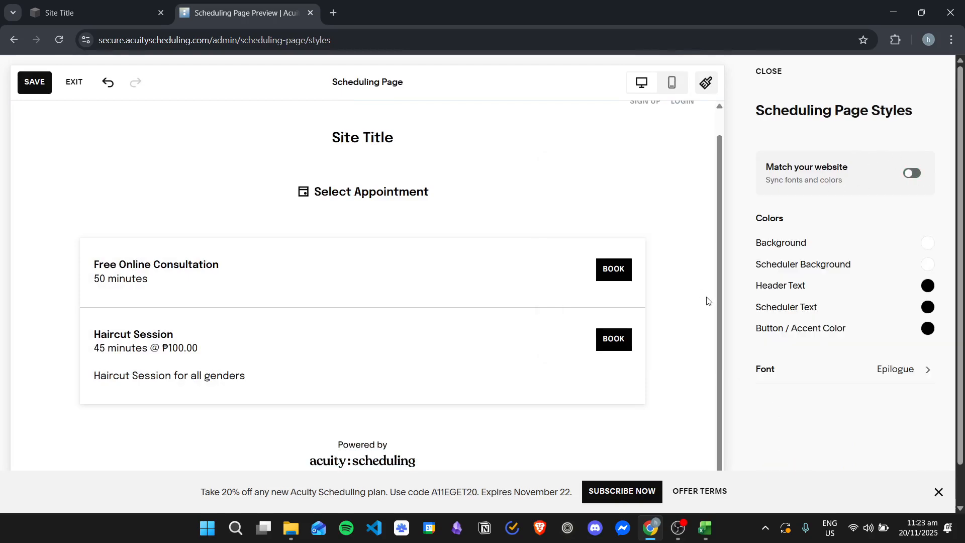
click(925, 245)
click(905, 312)
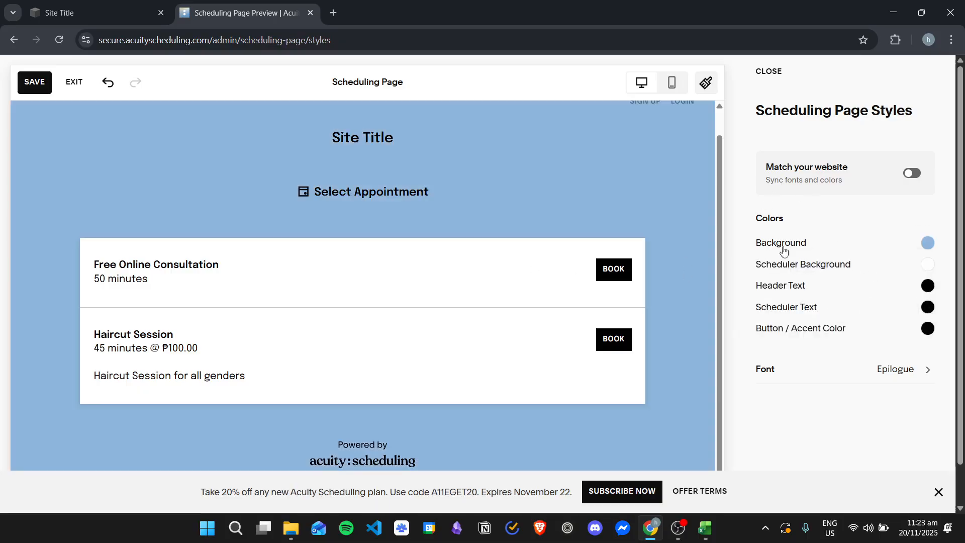
- Set the header text color to white and save the scheduling page styles
click(928, 286)
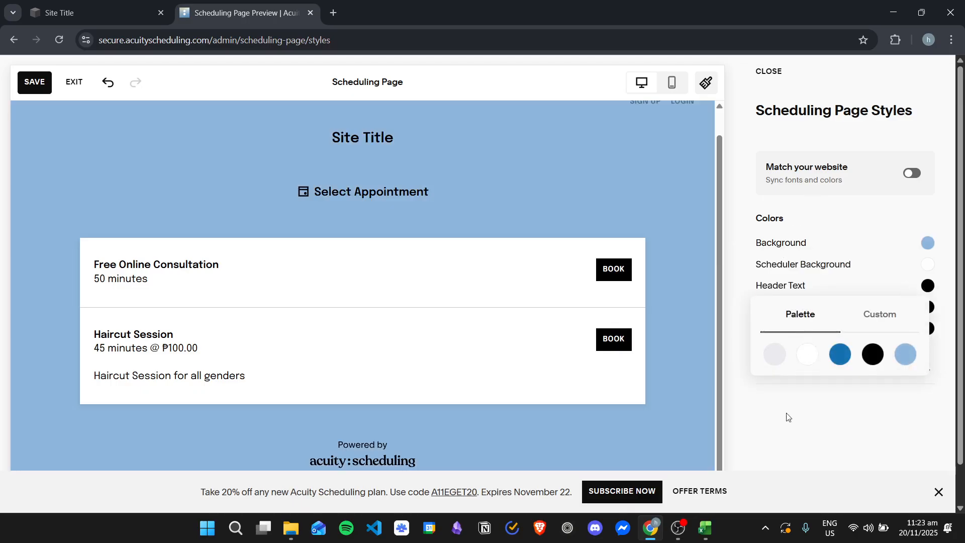
click(807, 356)
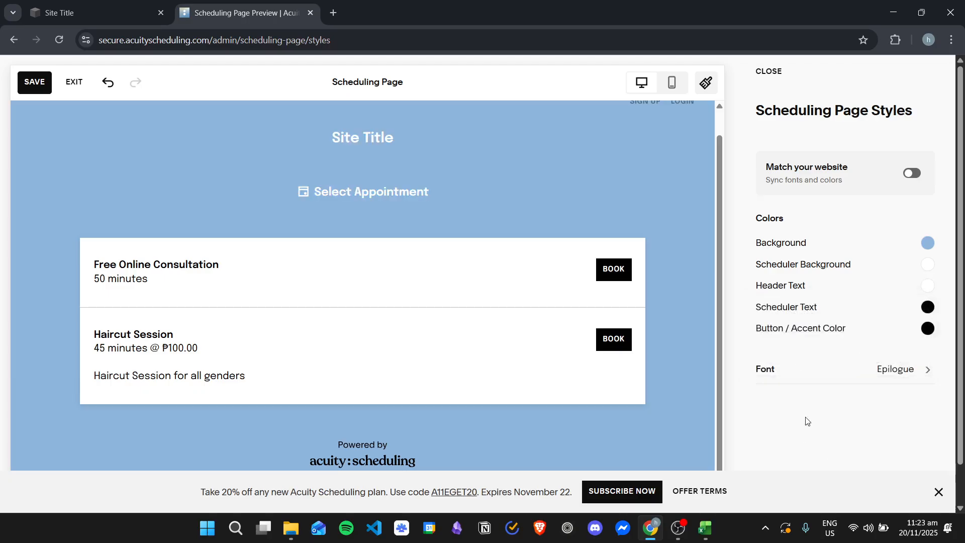
scroll(672, 327, down, 1)
scroll(629, 312, up, 1)
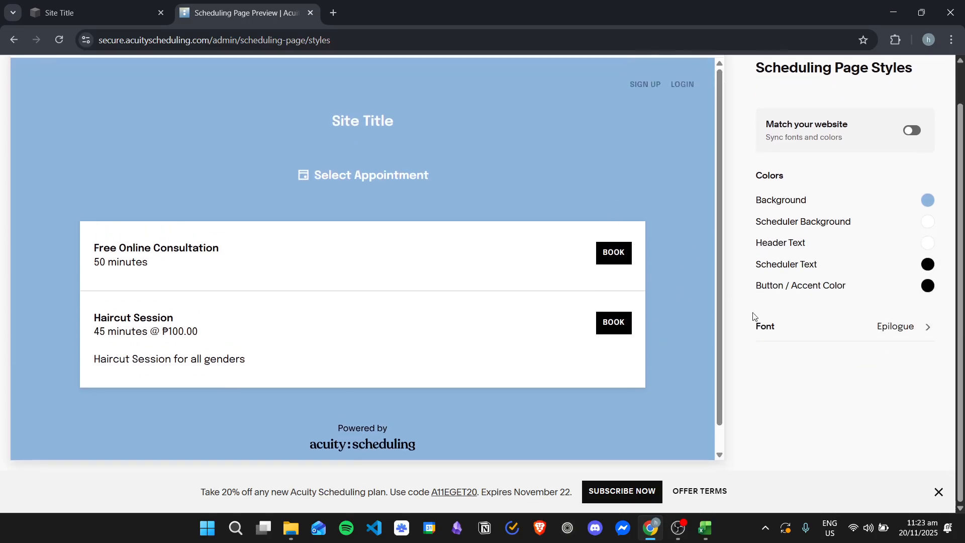
scroll(753, 316, up, 1)
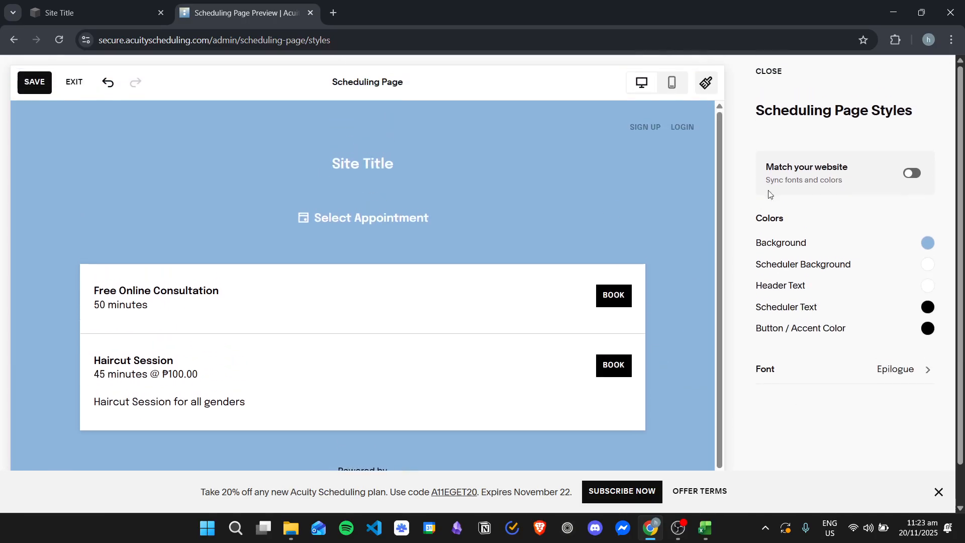
click(39, 85)
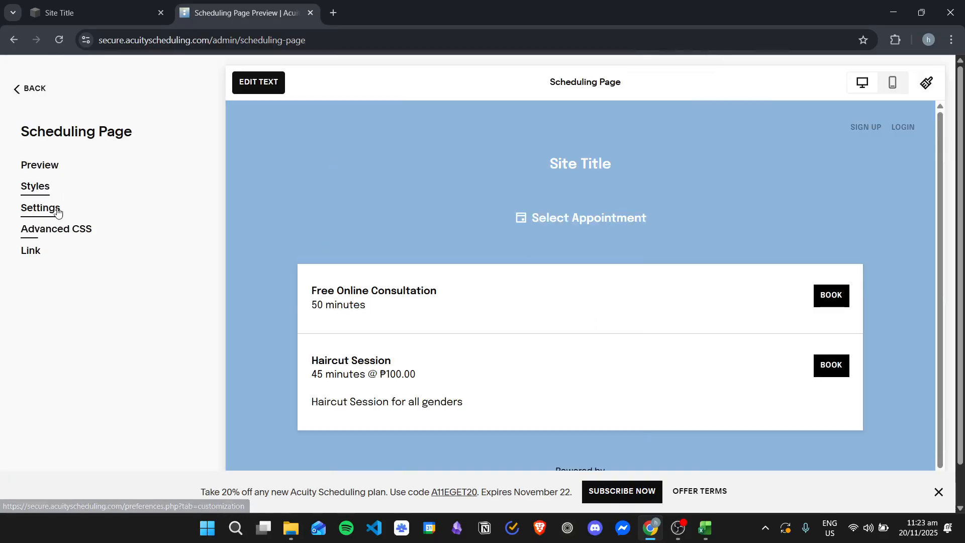
- Examine the scheduling page settings: template, business name, logo, client instructions, time format and language options
click(60, 210)
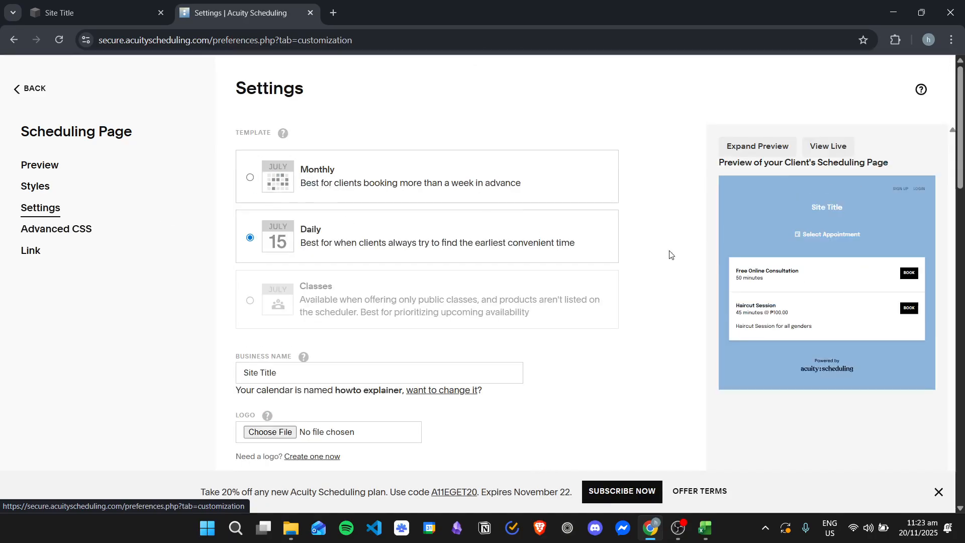
scroll(676, 239, down, 1)
scroll(619, 226, up, 1)
scroll(566, 225, down, 7)
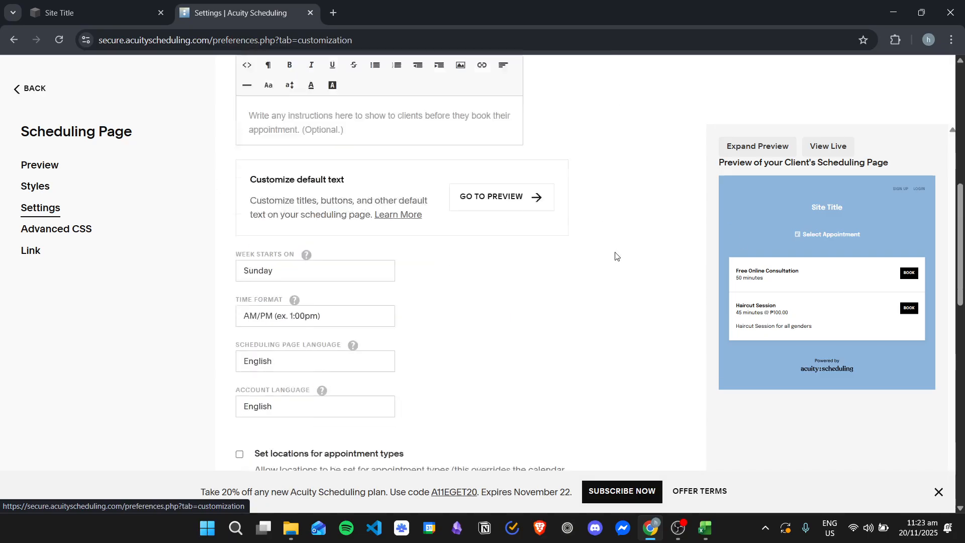
scroll(615, 257, up, 5)
- Reopen the scheduling page styles, cancel exiting without saving, and save the styles
click(35, 187)
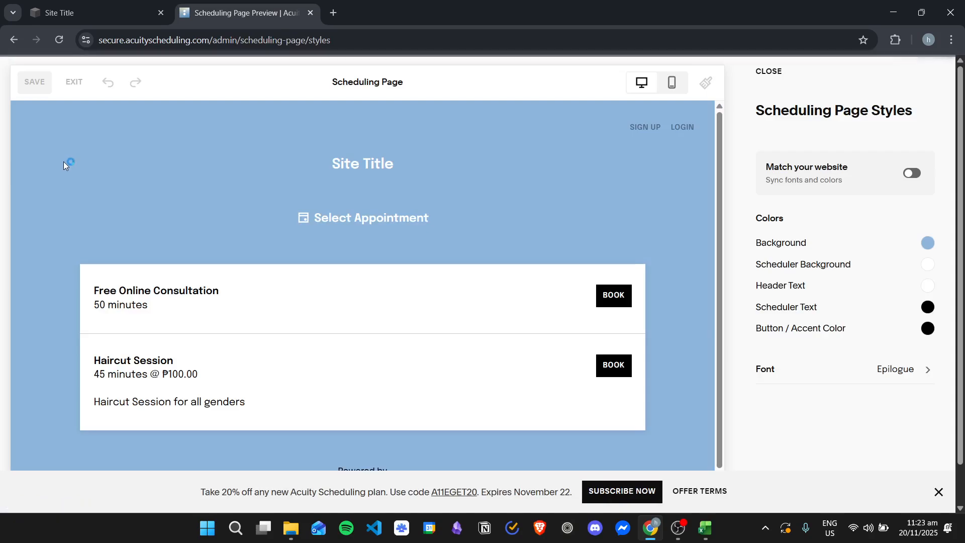
click(77, 89)
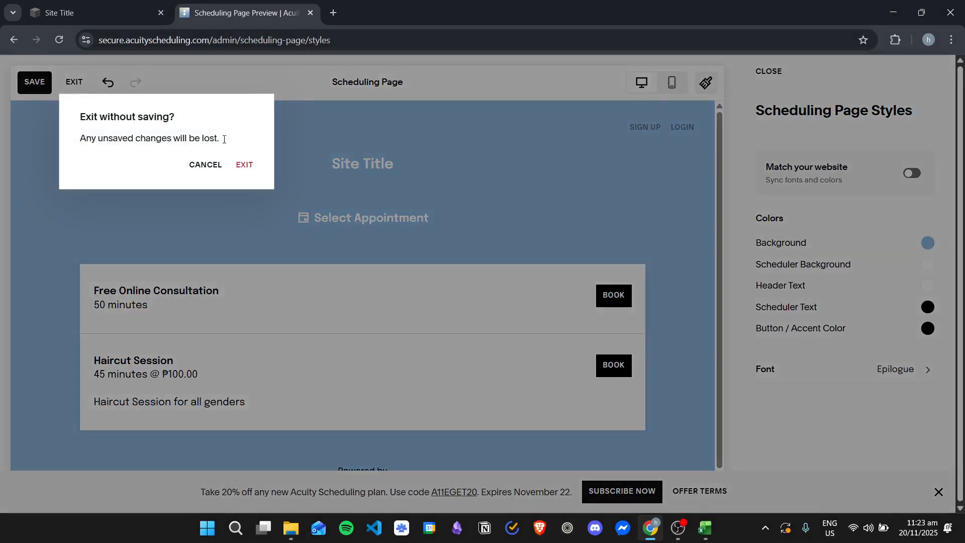
click(206, 166)
click(33, 86)
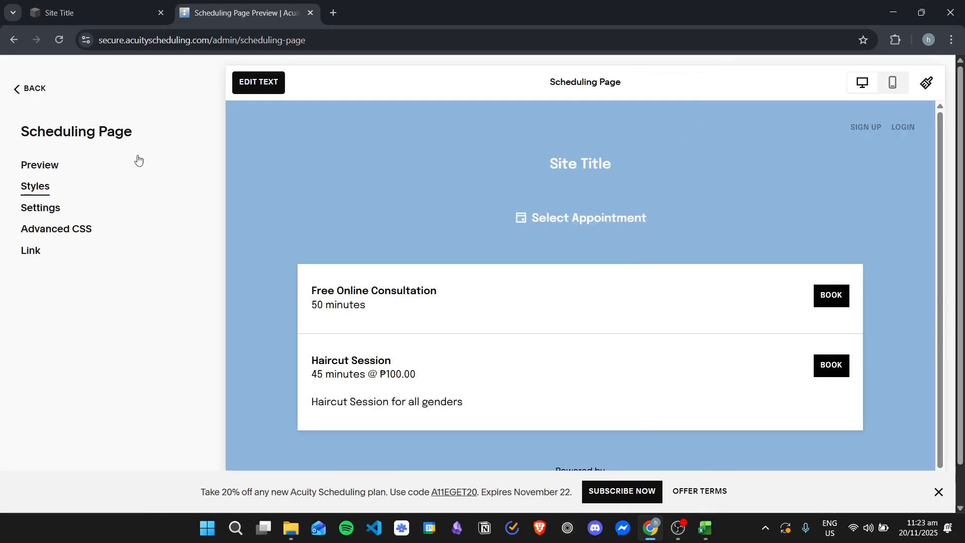
- Start booking the Free Online Consultation in the page preview and examine its available time slots and the dates after November 27
scroll(577, 266, down, 1)
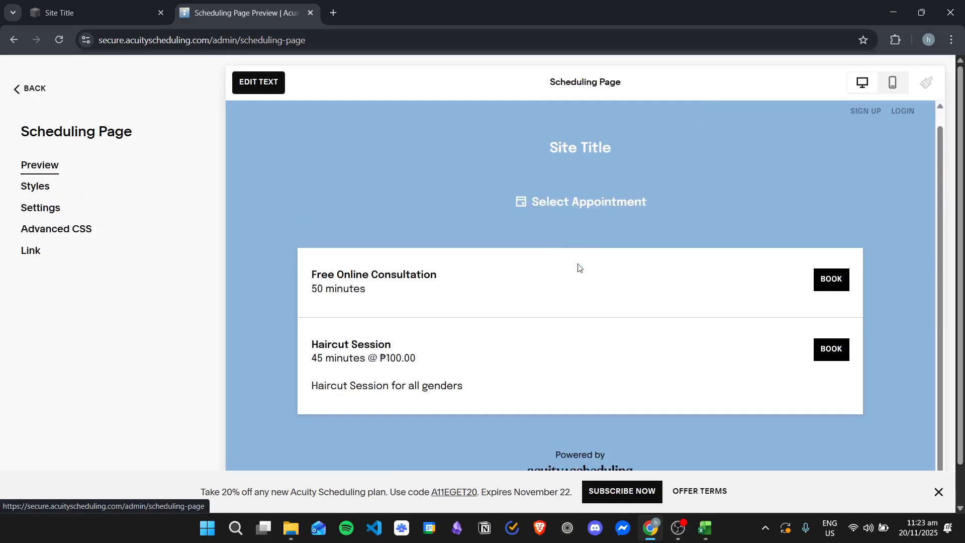
click(832, 270)
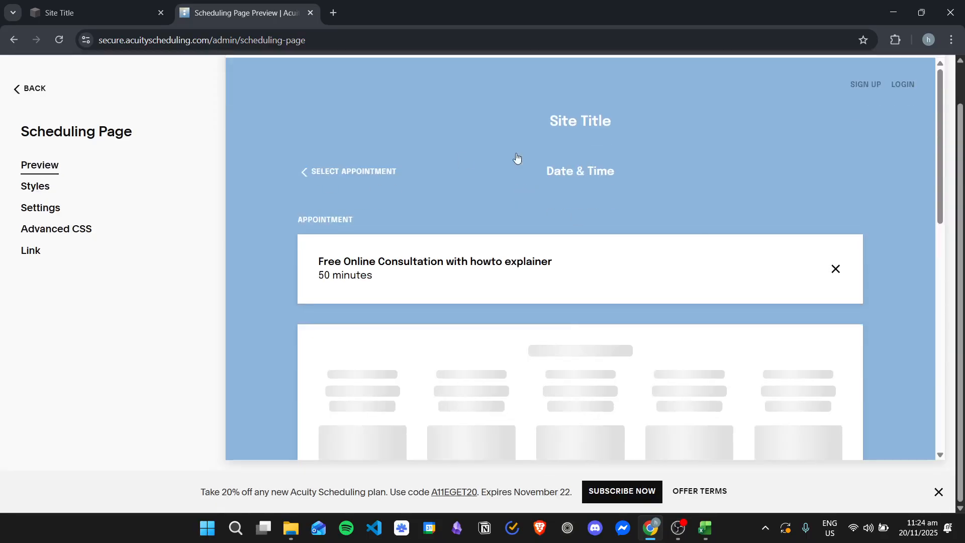
scroll(628, 232, down, 7)
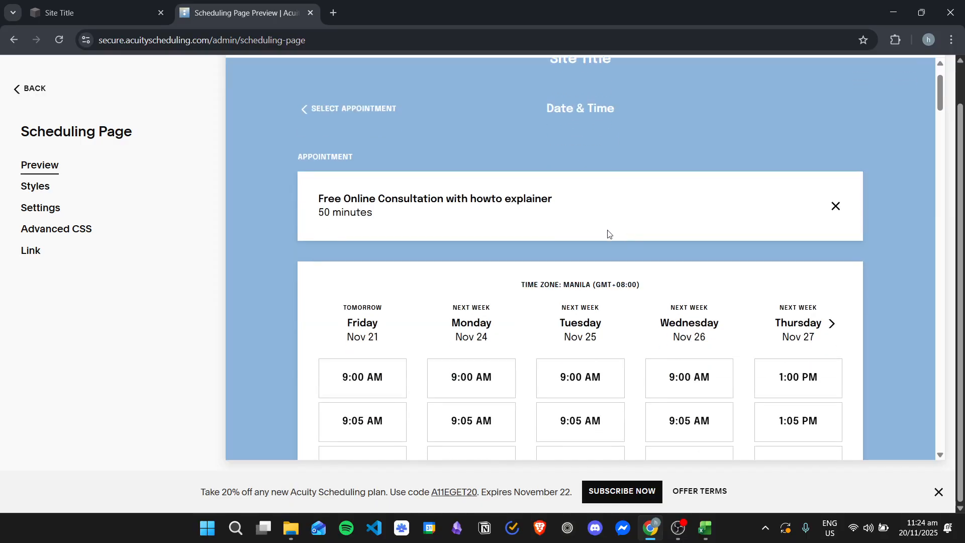
scroll(407, 249, down, 20)
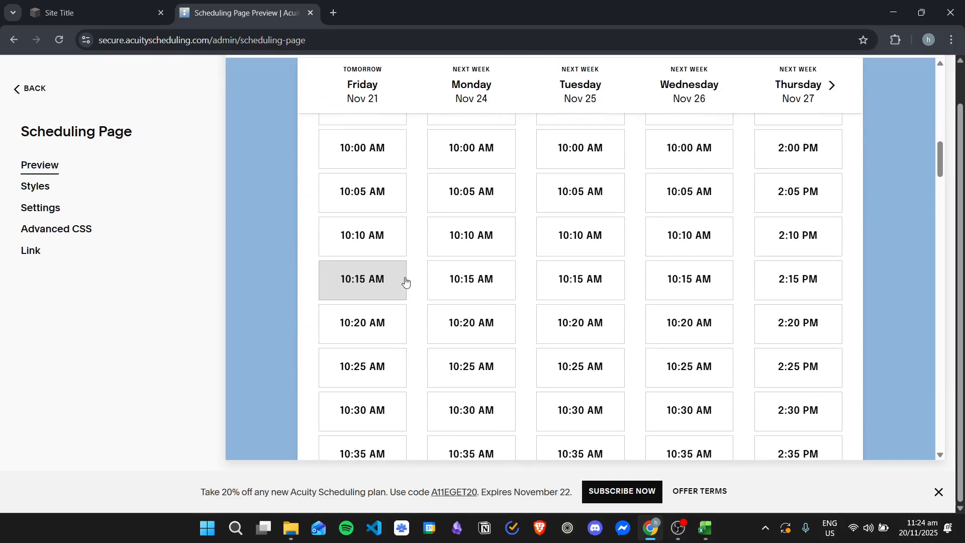
scroll(474, 336, down, 6)
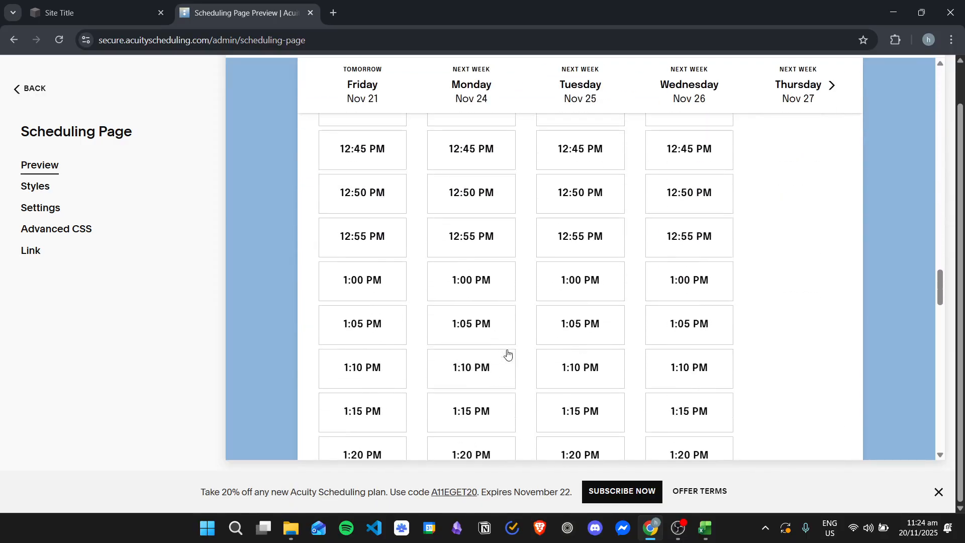
scroll(506, 354, up, 20)
scroll(725, 351, up, 13)
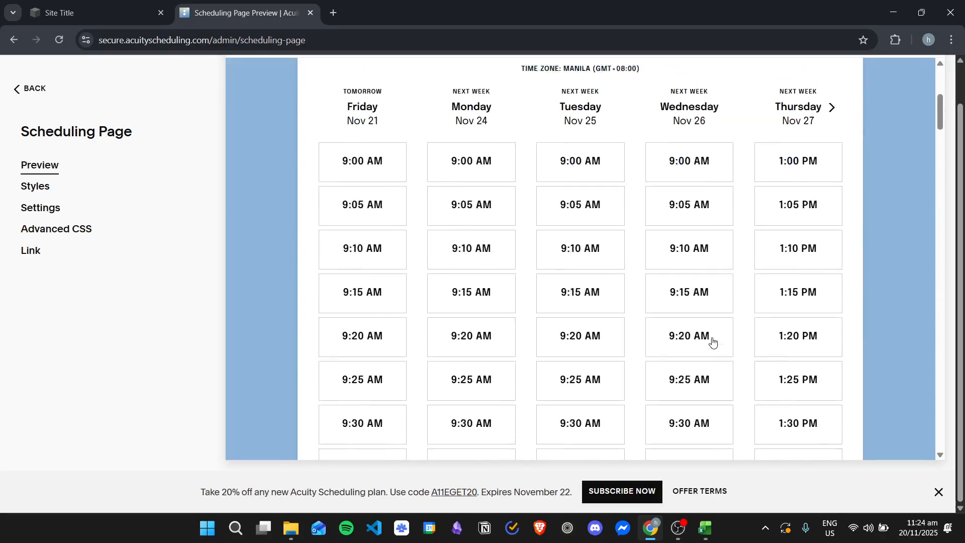
click(833, 324)
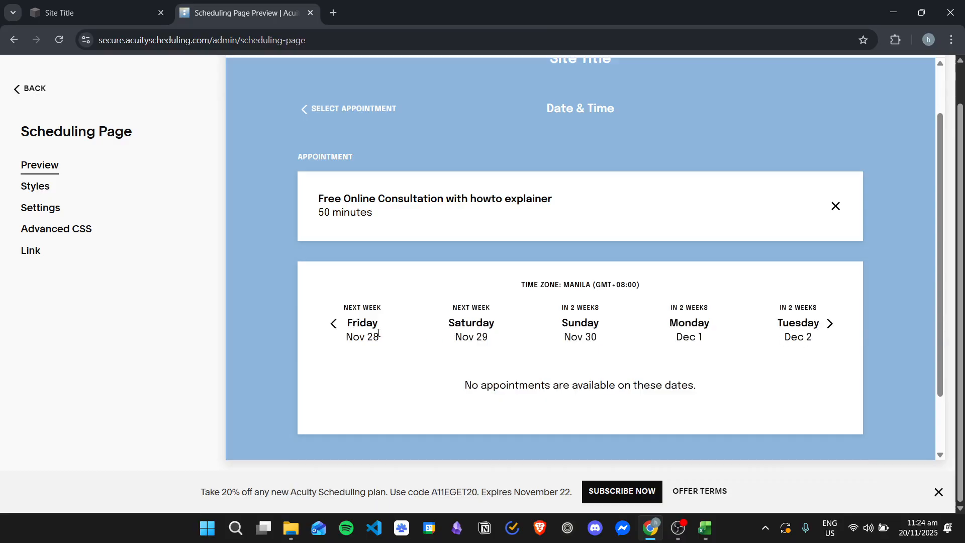
- Review the dates from November 28 to December 2 in the booking preview and go back to the earlier dates
scroll(503, 347, down, 2)
scroll(671, 365, up, 2)
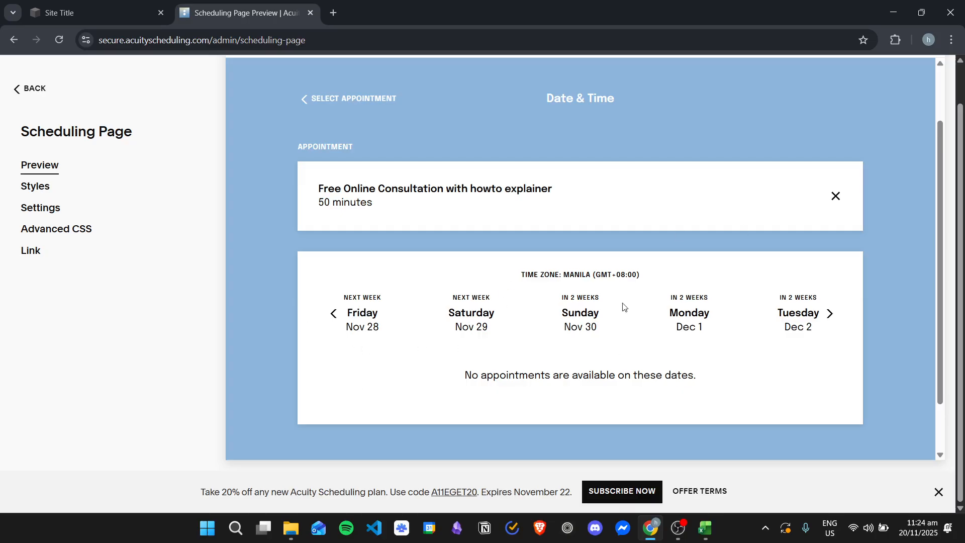
click(330, 312)
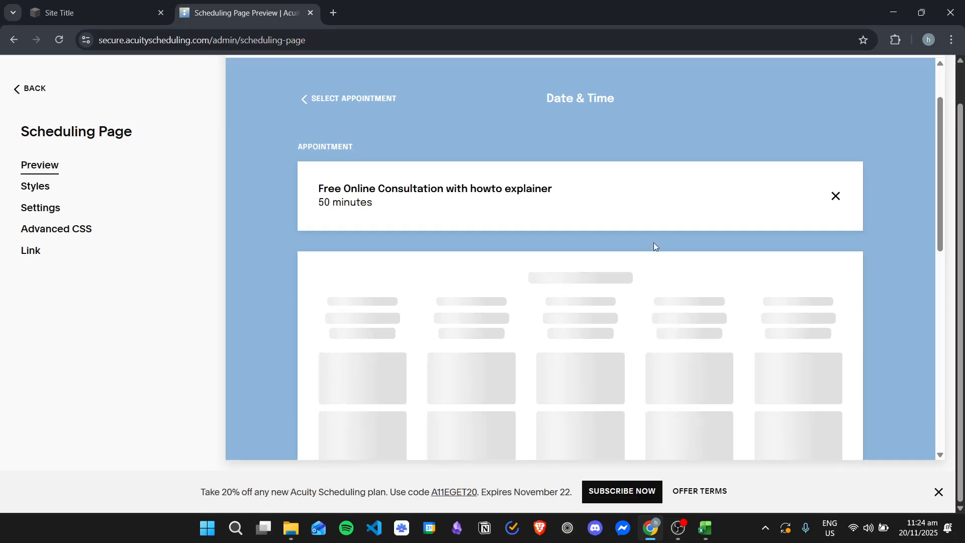
- Change the scheduling page template to Monthly in its settings and save the changes
click(181, 215)
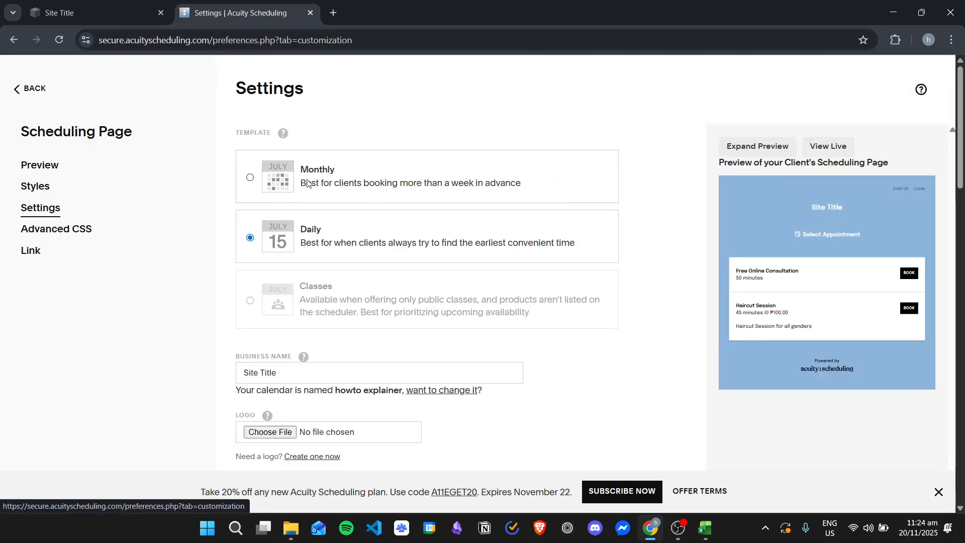
click(251, 179)
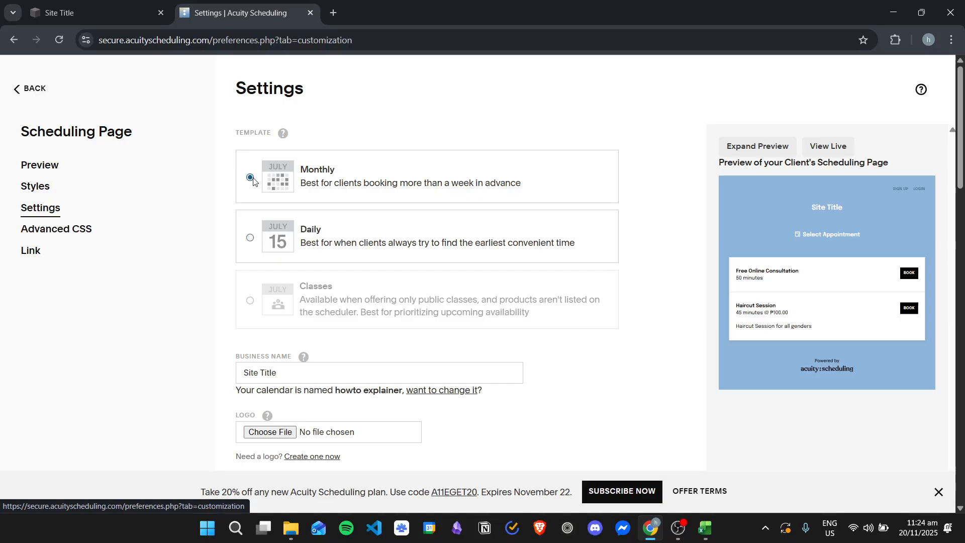
click(41, 168)
click(588, 157)
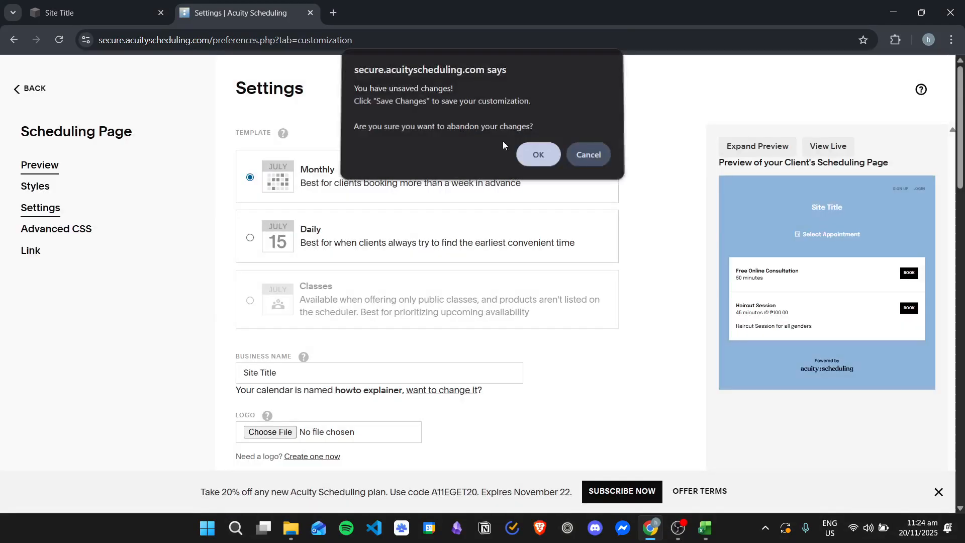
scroll(595, 254, down, 6)
scroll(619, 262, up, 3)
scroll(618, 262, down, 15)
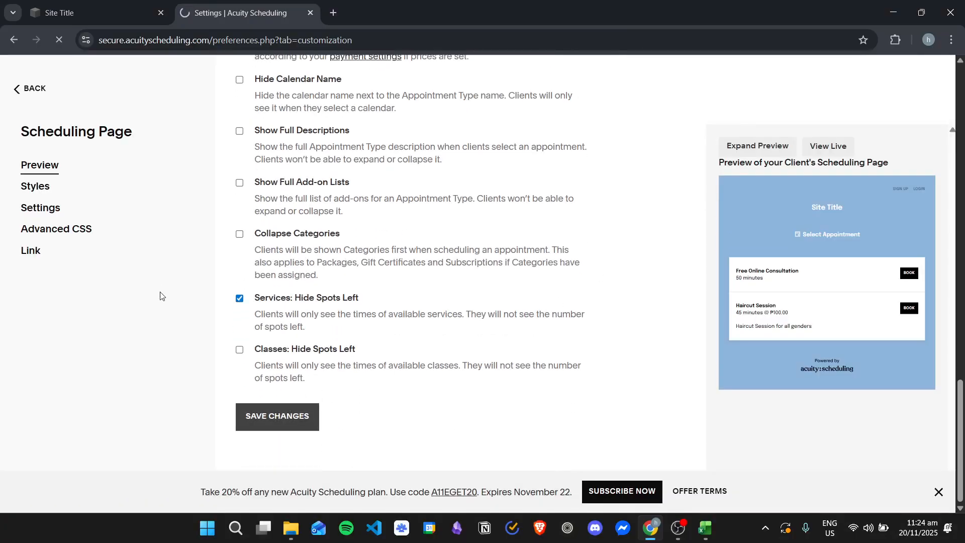
click(279, 407)
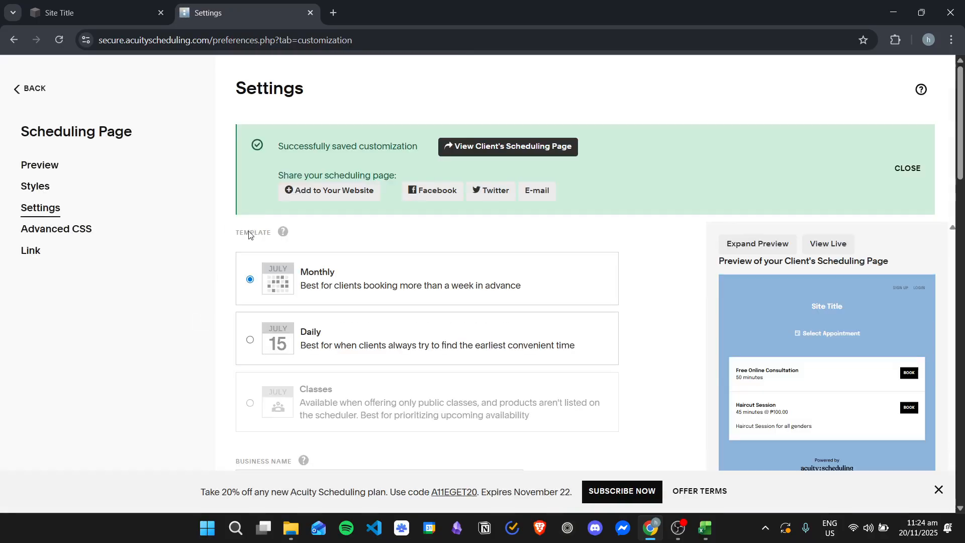
- Start booking the Free Online Consultation in the page preview and examine the monthly calendar and its time slots
click(47, 168)
click(832, 298)
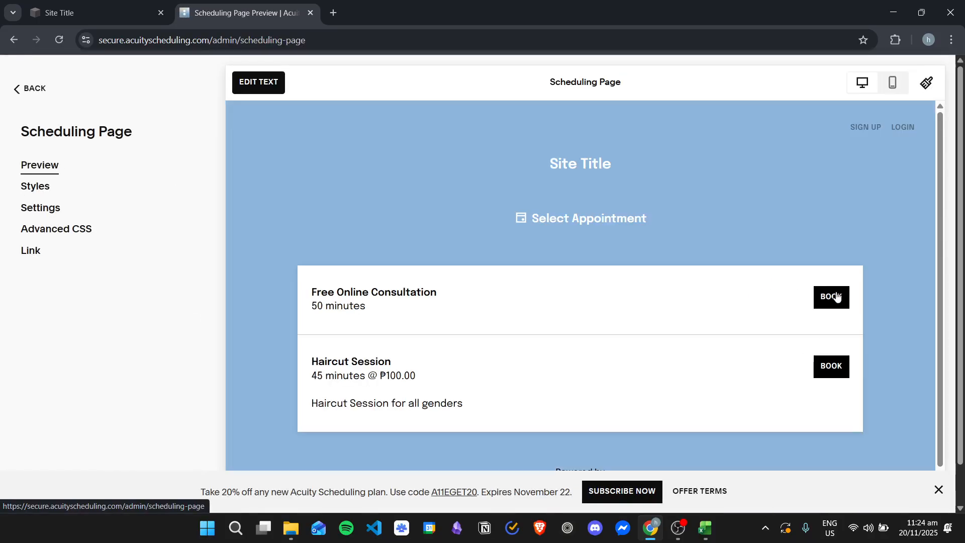
scroll(649, 214, down, 3)
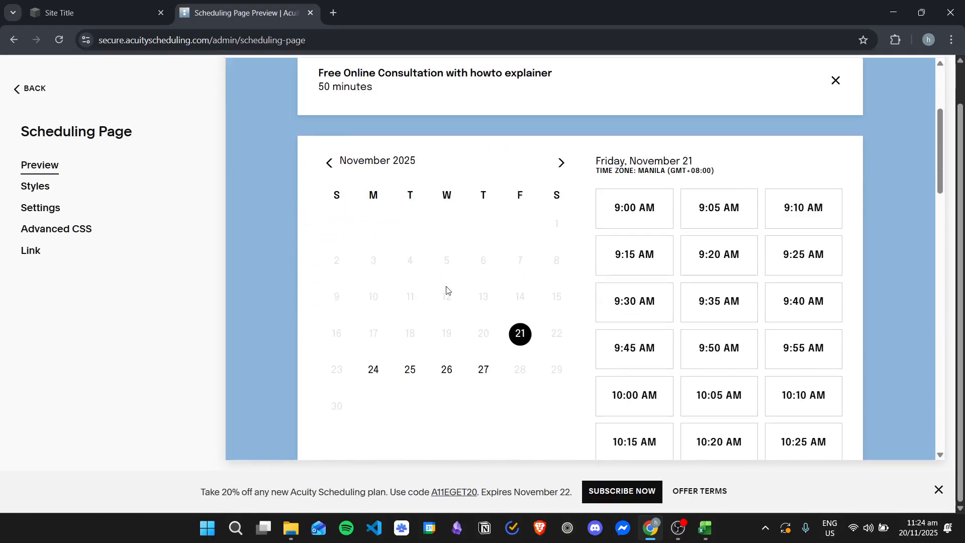
scroll(482, 361, down, 1)
scroll(481, 360, down, 10)
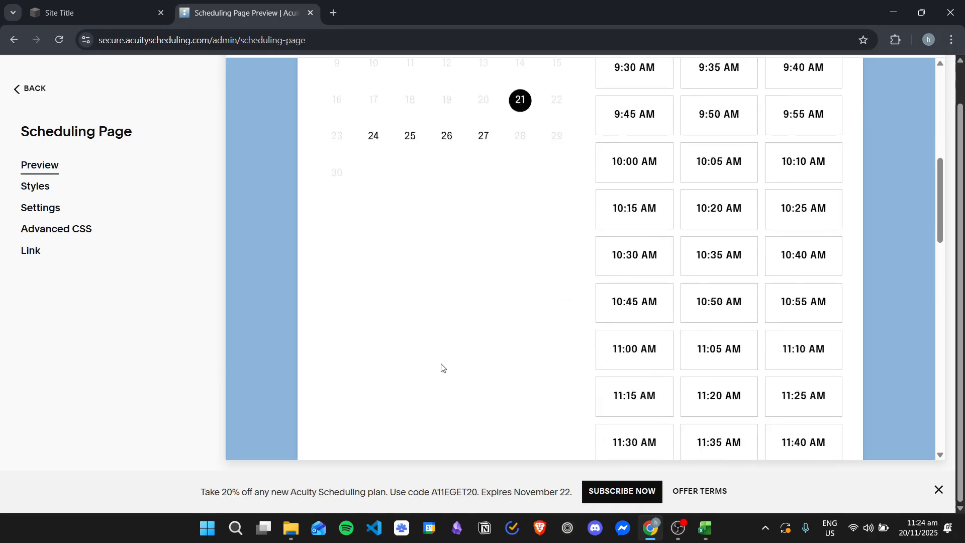
scroll(467, 371, up, 13)
scroll(464, 372, down, 1)
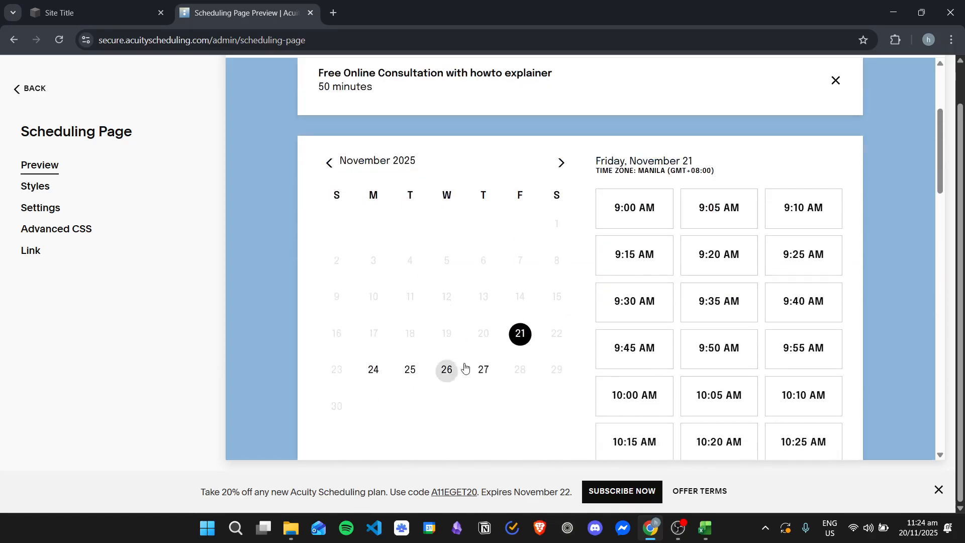
- Compare the time slots offered on November 24, 25, 27 and 21, and check the December 2025 availability
click(374, 369)
click(410, 370)
click(483, 370)
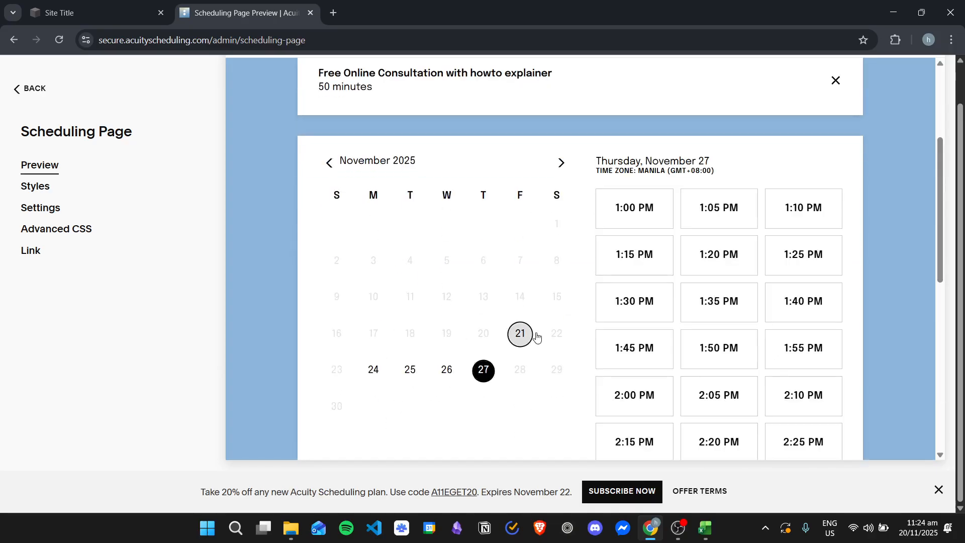
click(520, 333)
click(560, 162)
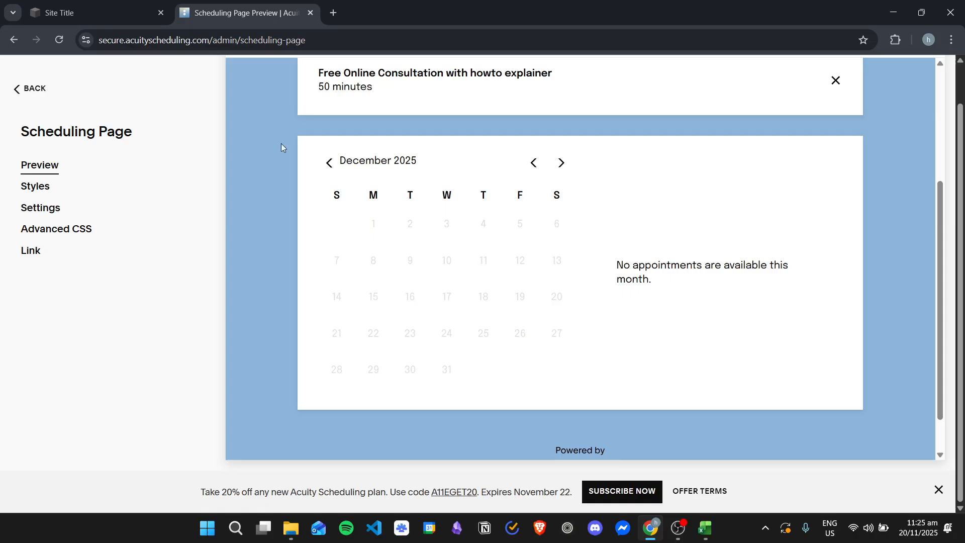
click(533, 166)
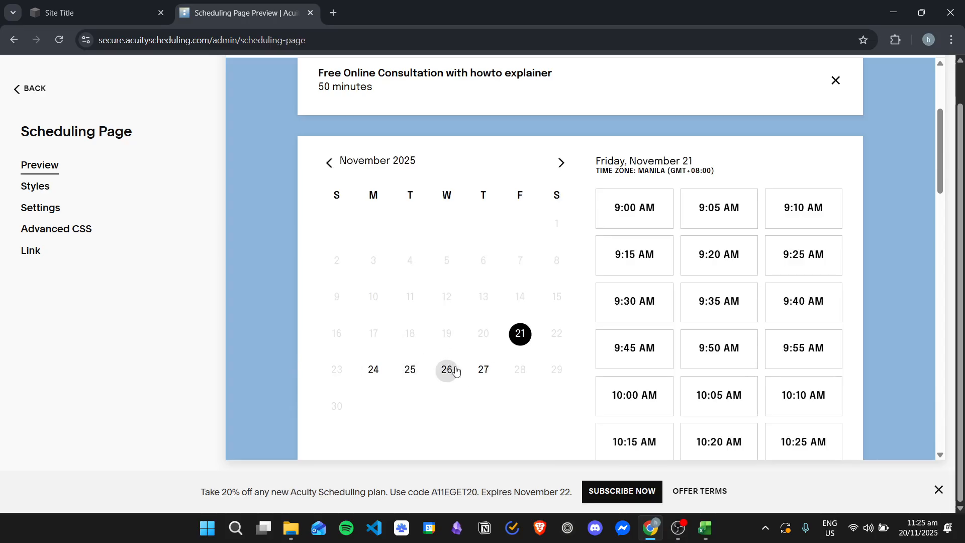
- Select November 27 in the booking calendar and review its available time slots
click(483, 369)
scroll(455, 342, up, 1)
scroll(490, 333, down, 1)
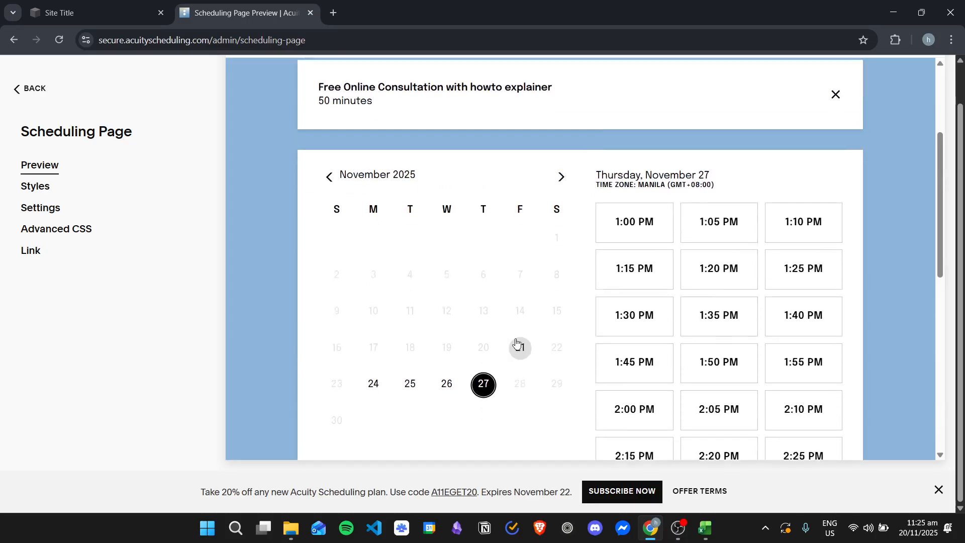
scroll(534, 368, down, 1)
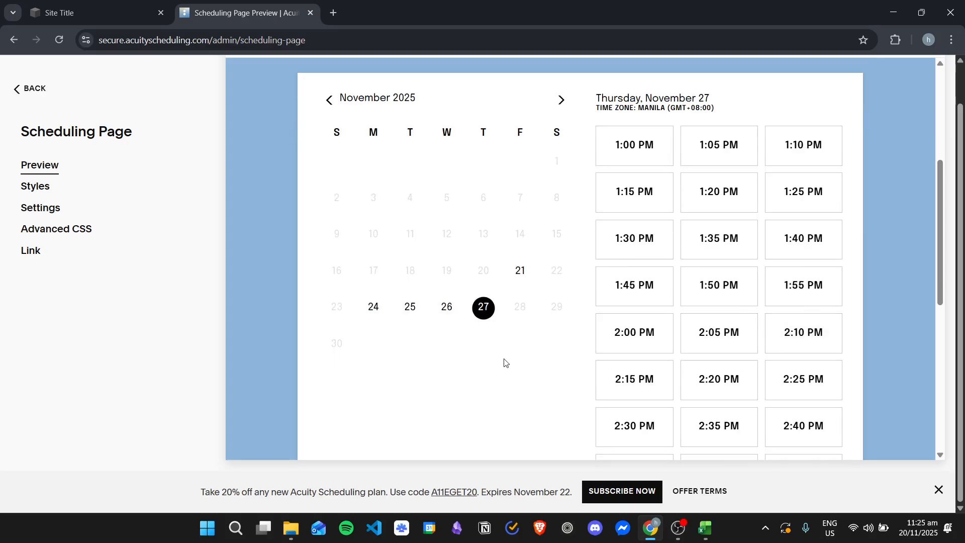
scroll(506, 363, up, 1)
scroll(561, 256, down, 5)
scroll(503, 252, up, 8)
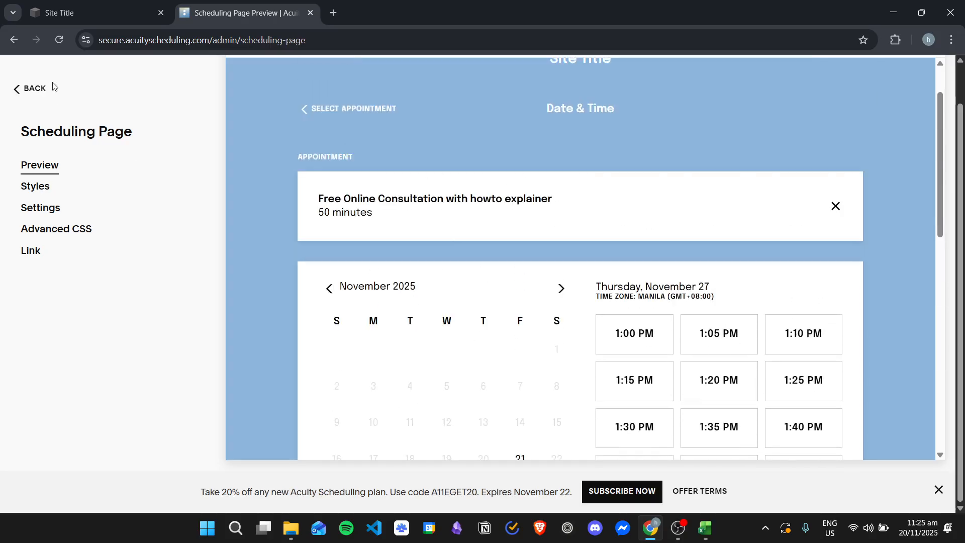
- Leave the scheduling page editor for the Acuity home dashboard and dismiss the setup completion dialog
click(45, 95)
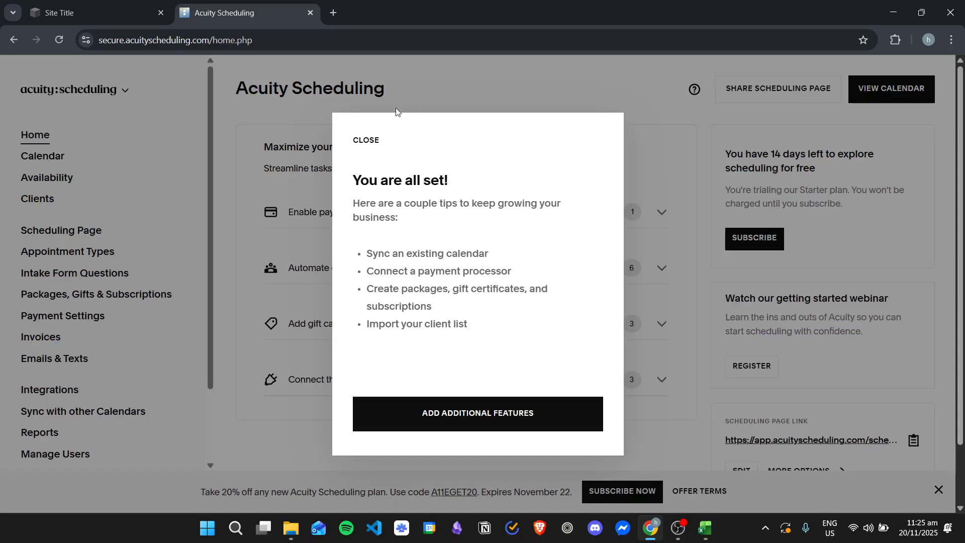
click(368, 142)
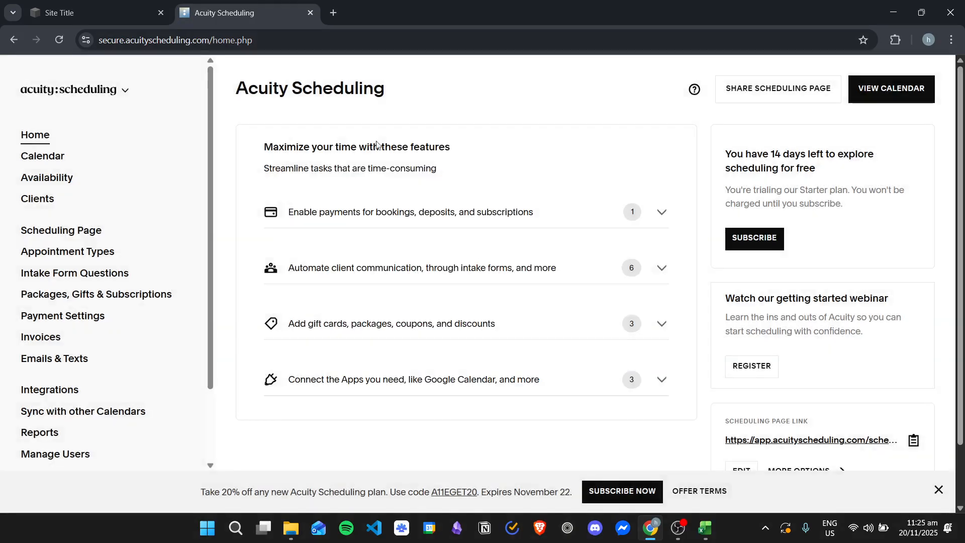
scroll(274, 286, down, 1)
scroll(273, 287, up, 1)
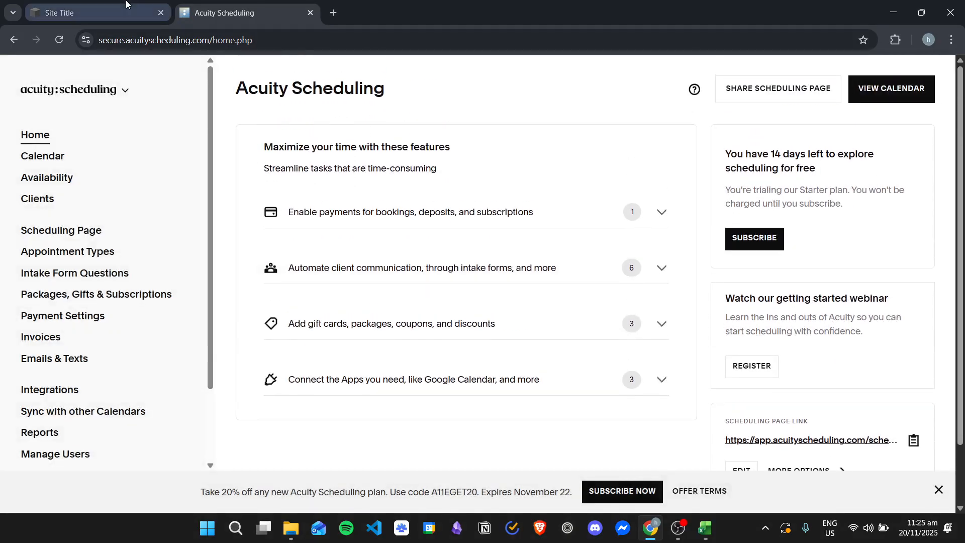
- Switch to the Squarespace site and open the website's list of pages
click(127, 5)
click(60, 161)
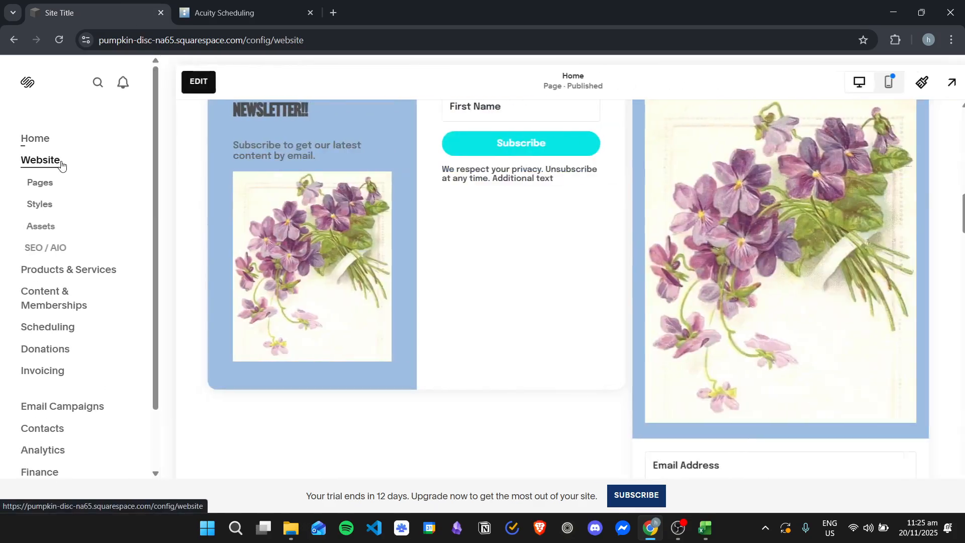
click(50, 187)
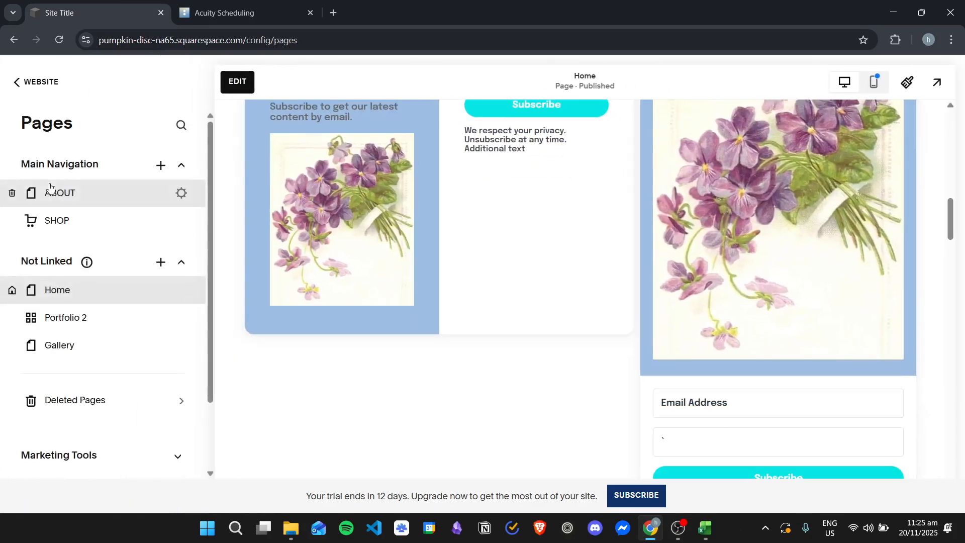
scroll(247, 252, up, 2)
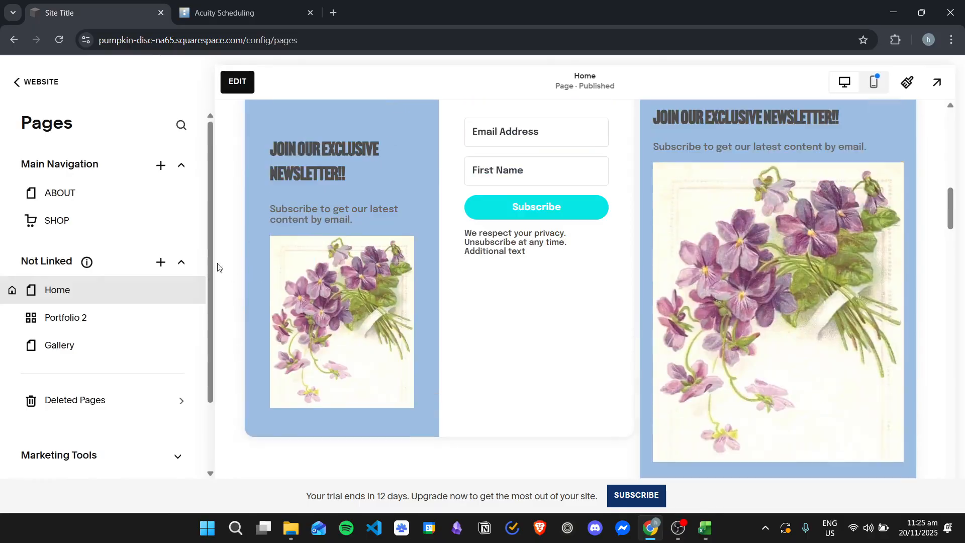
scroll(423, 233, up, 10)
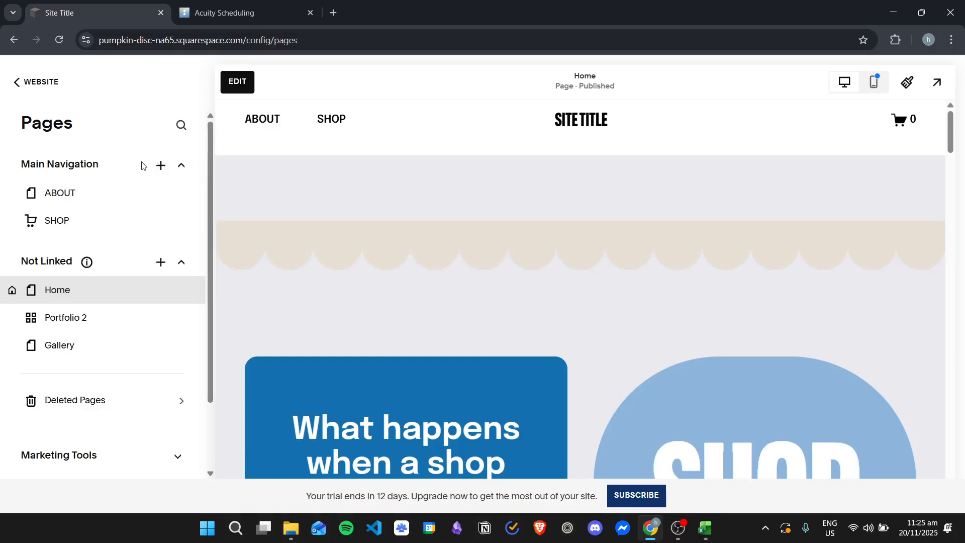
- Add a Scheduling page to the main navigation using the layout with the large "Book an appointment." heading above a mountain landscape
click(160, 168)
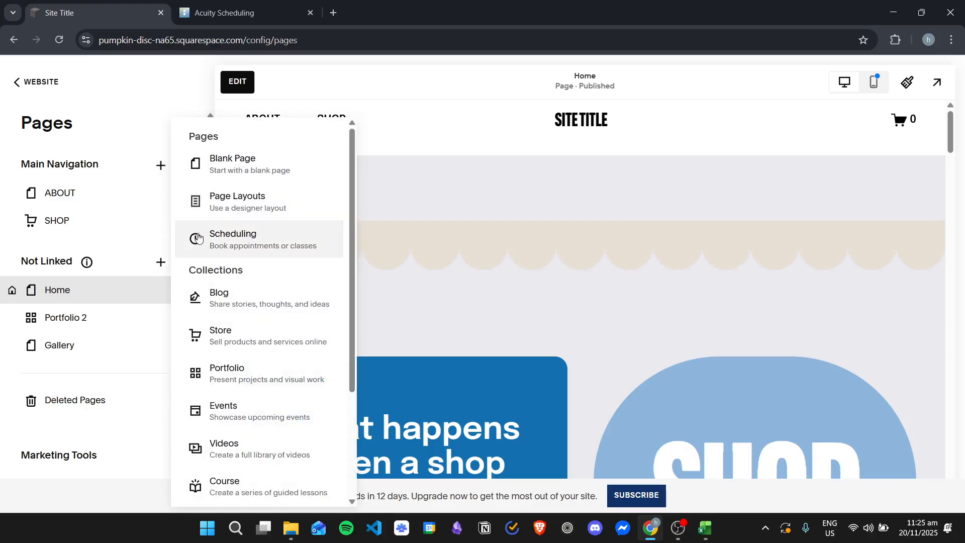
click(290, 242)
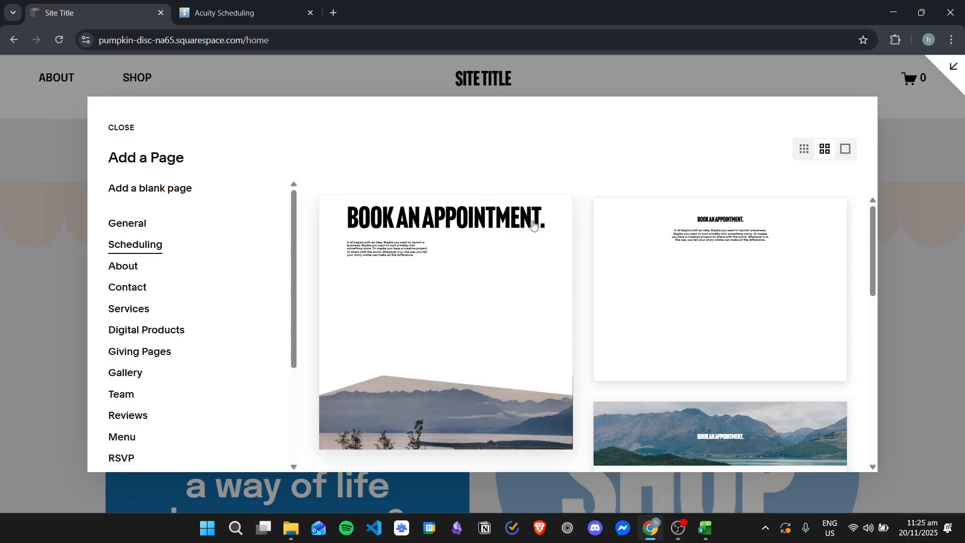
scroll(541, 250, down, 1)
scroll(569, 268, up, 1)
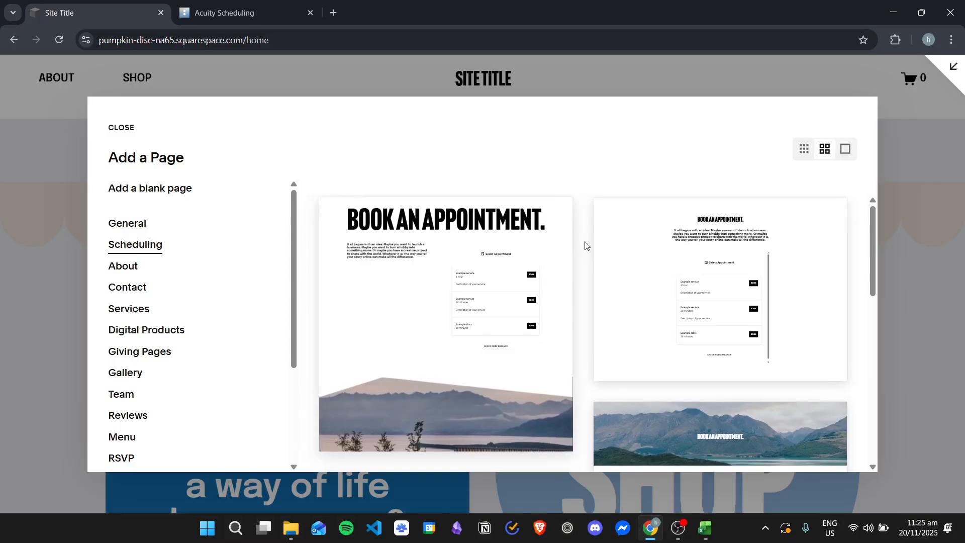
scroll(584, 252, down, 5)
scroll(589, 256, down, 2)
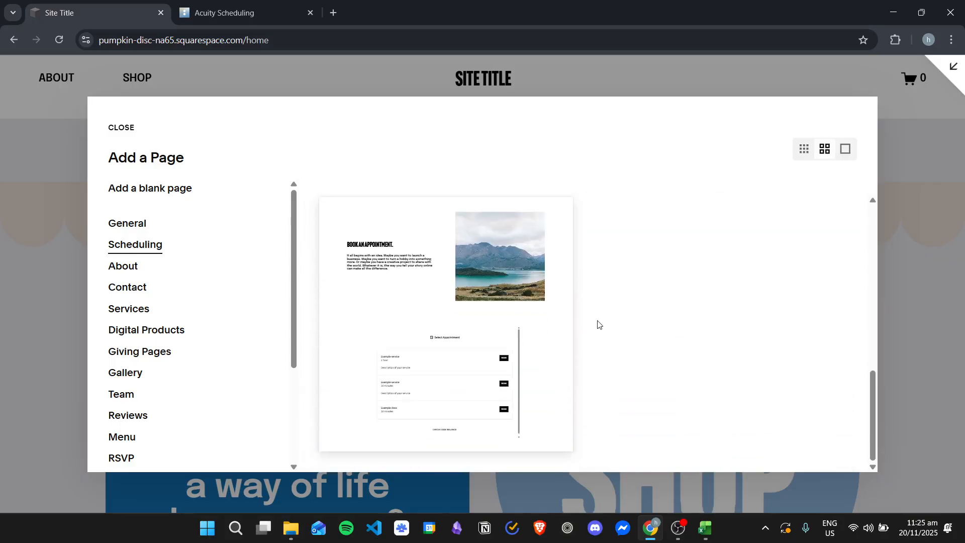
scroll(601, 306, up, 5)
scroll(596, 311, up, 3)
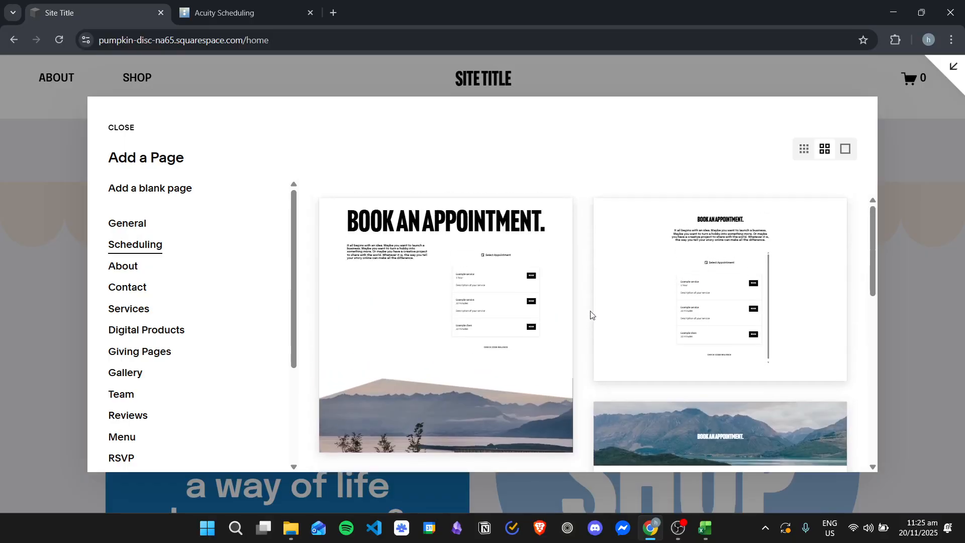
scroll(586, 304, down, 1)
scroll(586, 305, down, 2)
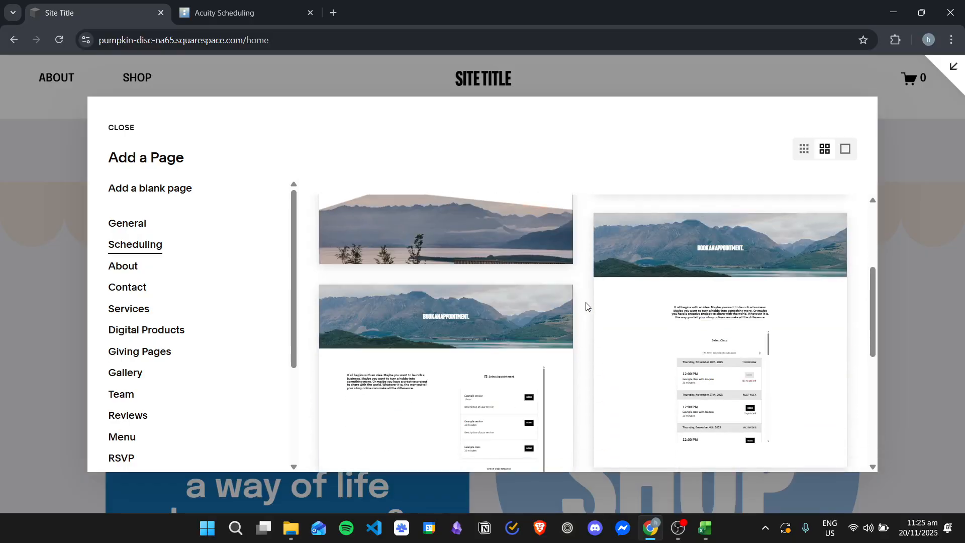
scroll(586, 306, down, 5)
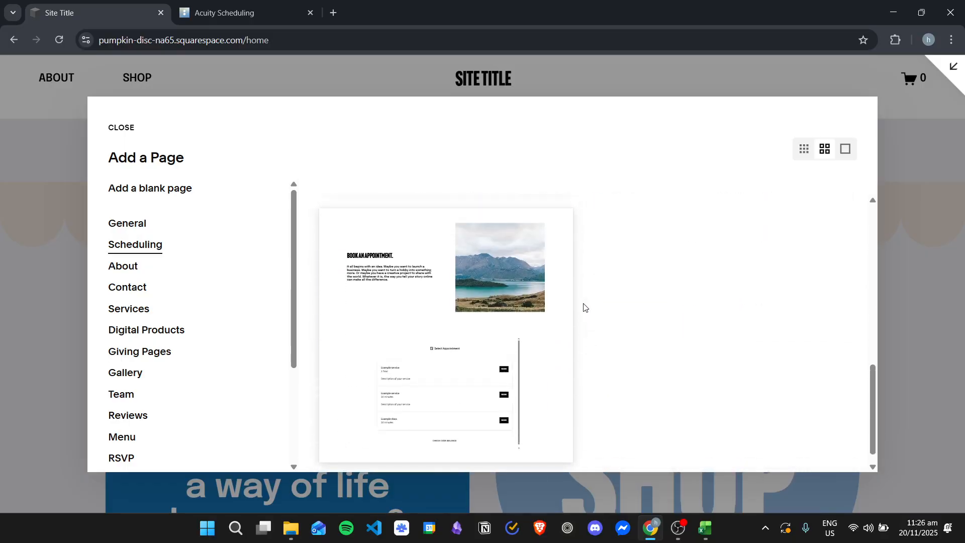
scroll(586, 307, up, 6)
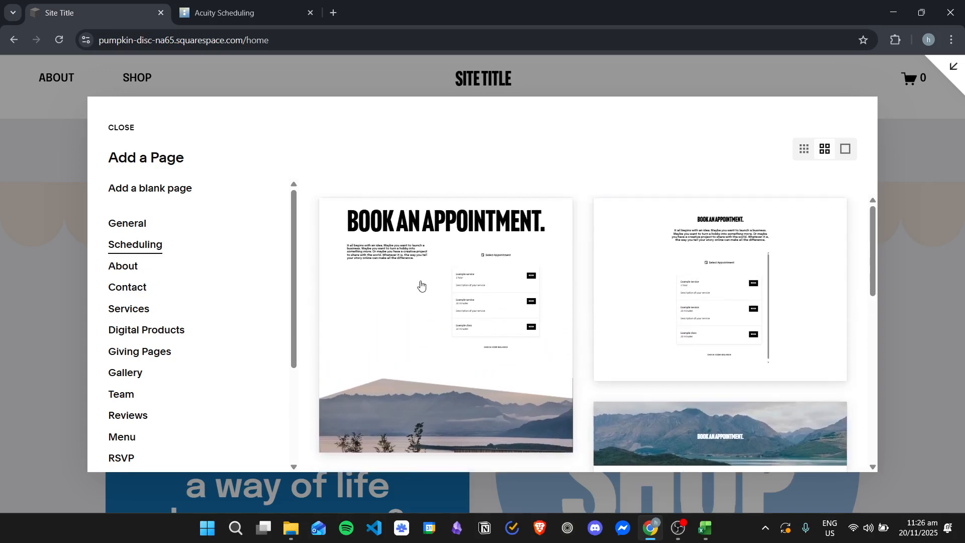
click(478, 274)
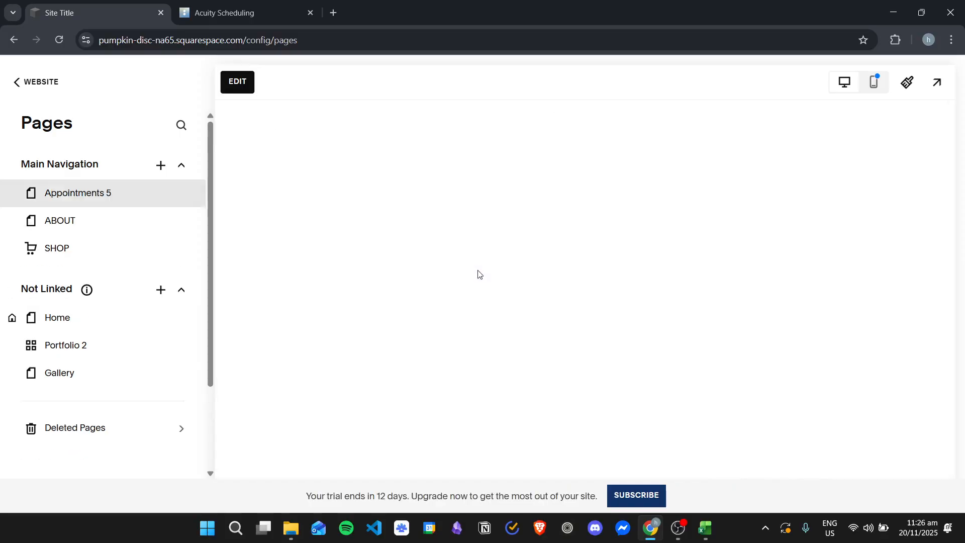
- Rename the new scheduling page in the main navigation as Appointments
click(141, 197)
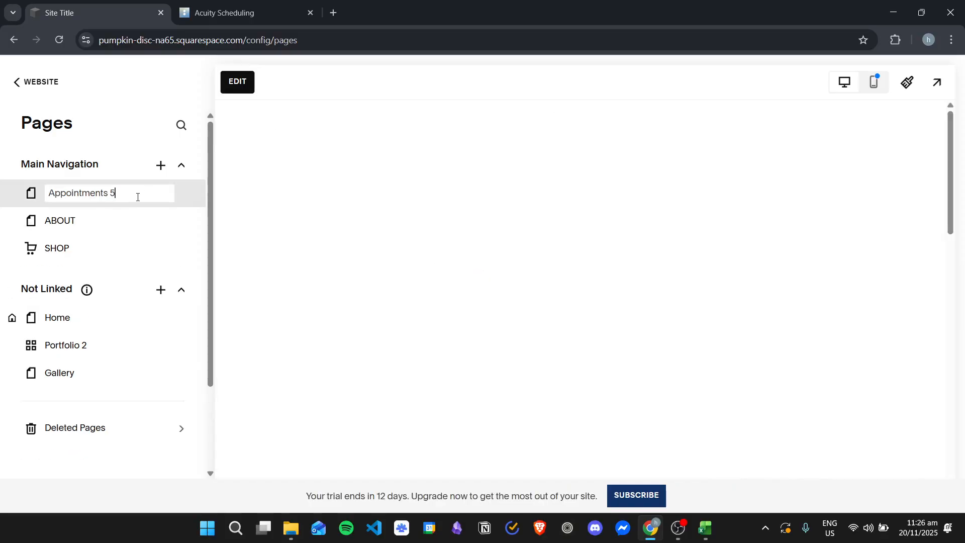
key(BackSpace)
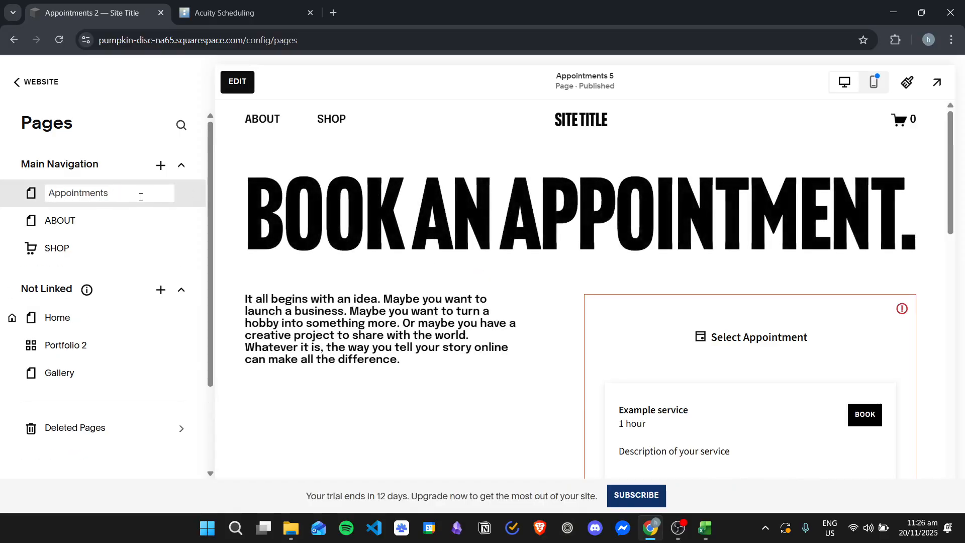
click(577, 216)
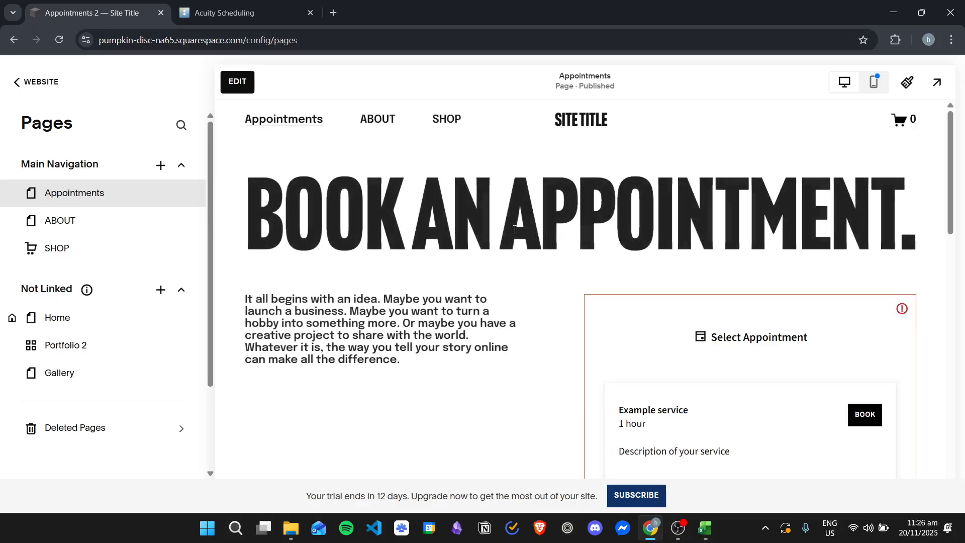
- Examine the Appointments page's layout, including its heading, intro text, scheduling block and landscape image
scroll(517, 216, down, 2)
scroll(523, 230, down, 10)
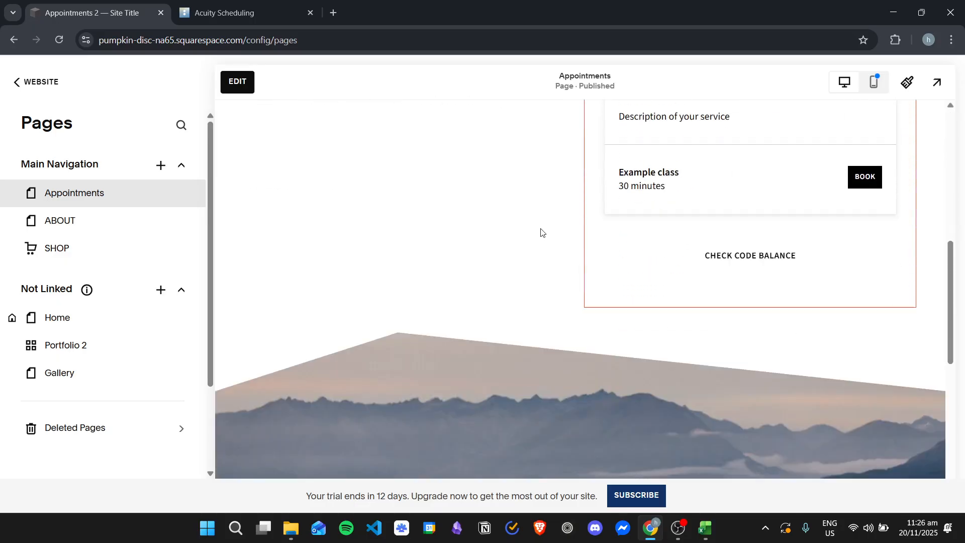
scroll(535, 234, down, 2)
scroll(533, 236, up, 8)
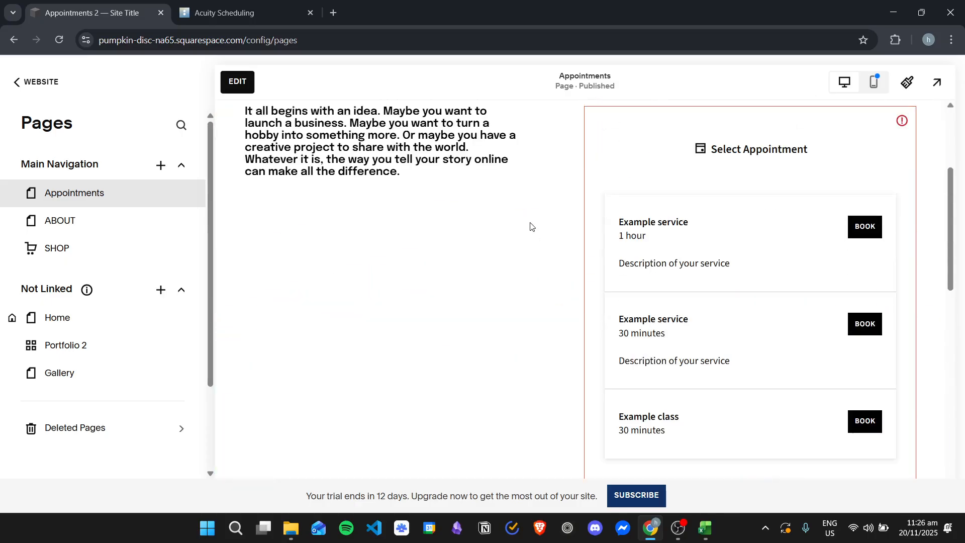
scroll(530, 226, up, 1)
scroll(531, 226, down, 1)
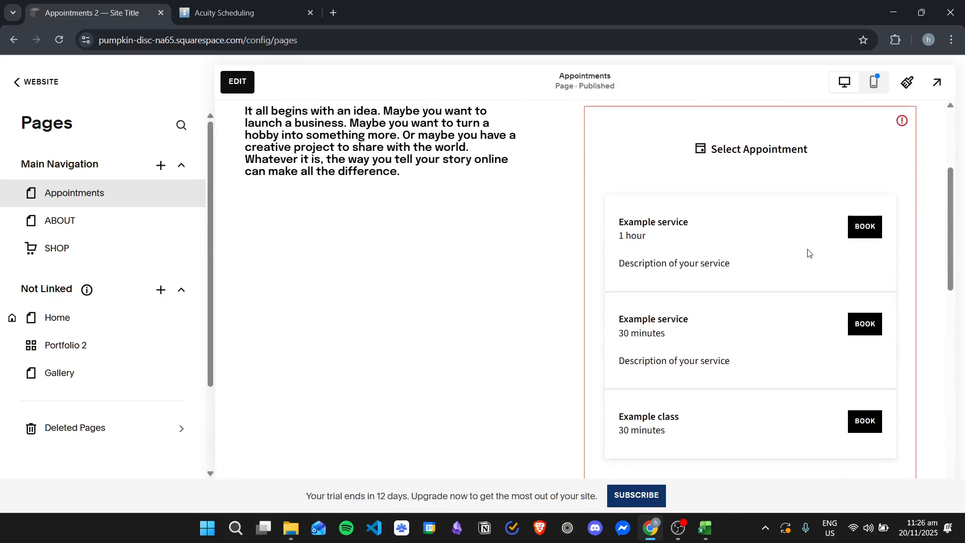
scroll(825, 212, up, 2)
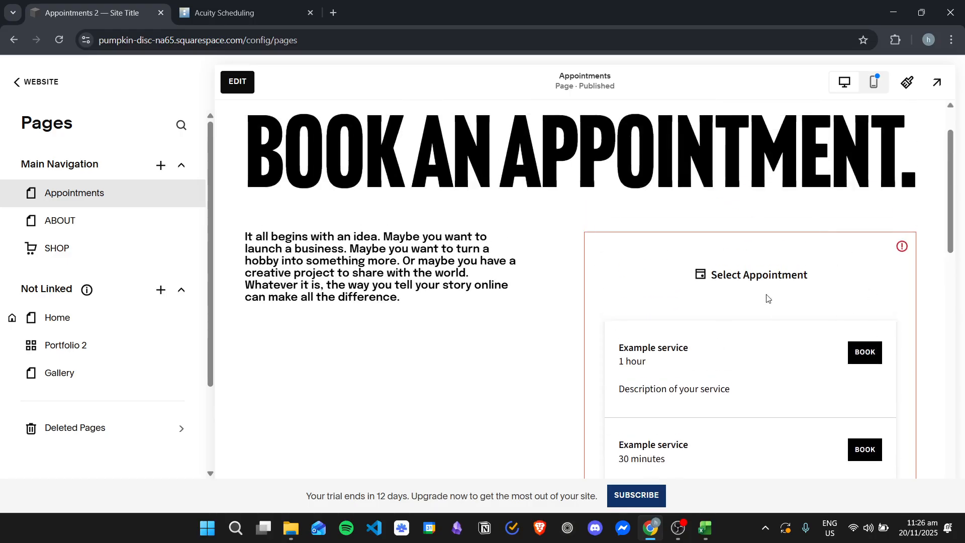
scroll(631, 196, up, 2)
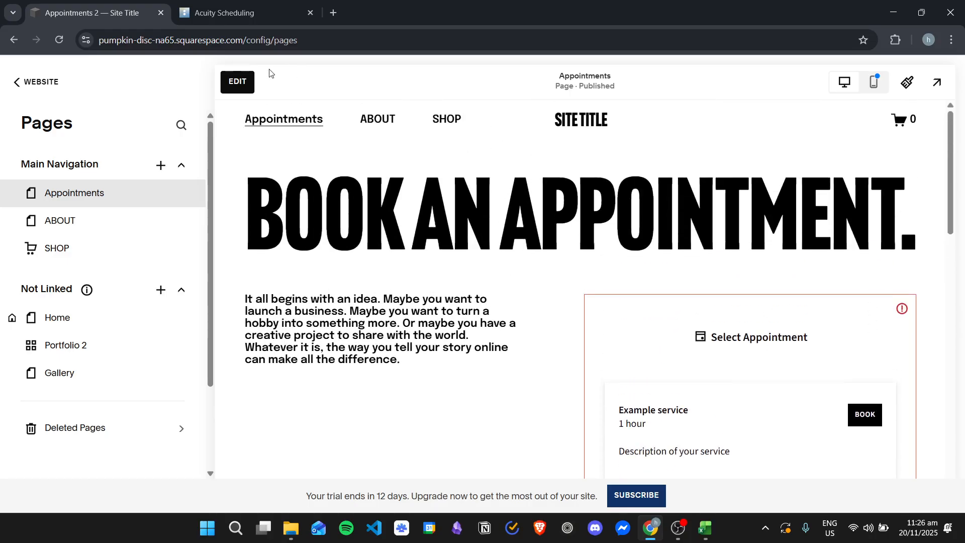
- Put the Appointments page into edit mode and open the scheduling block's content settings
click(238, 81)
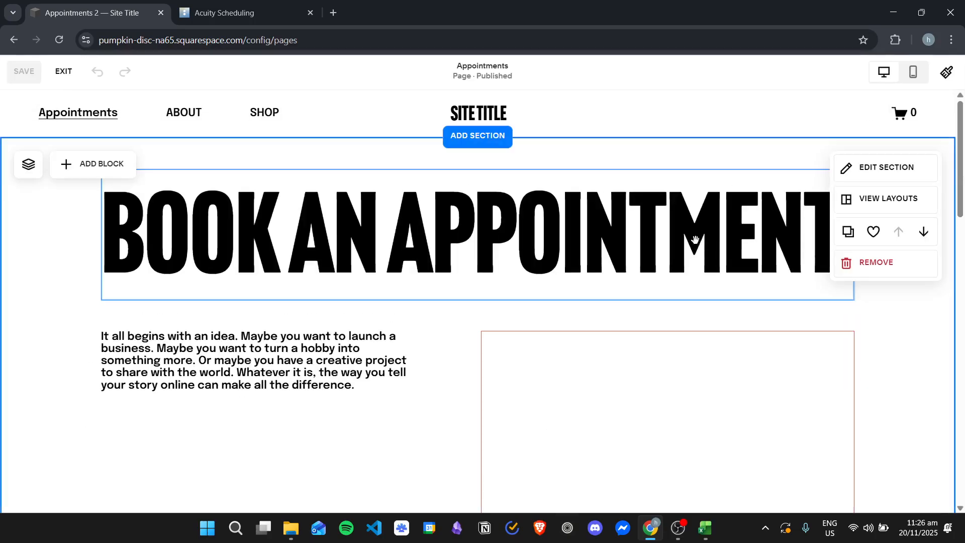
scroll(571, 234, down, 2)
click(570, 233)
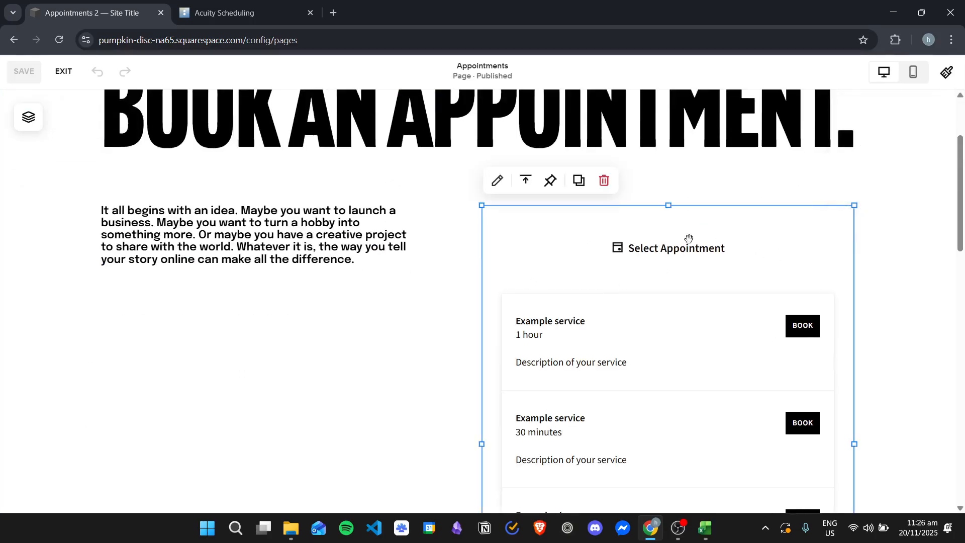
scroll(689, 234, down, 2)
scroll(554, 233, up, 2)
click(498, 182)
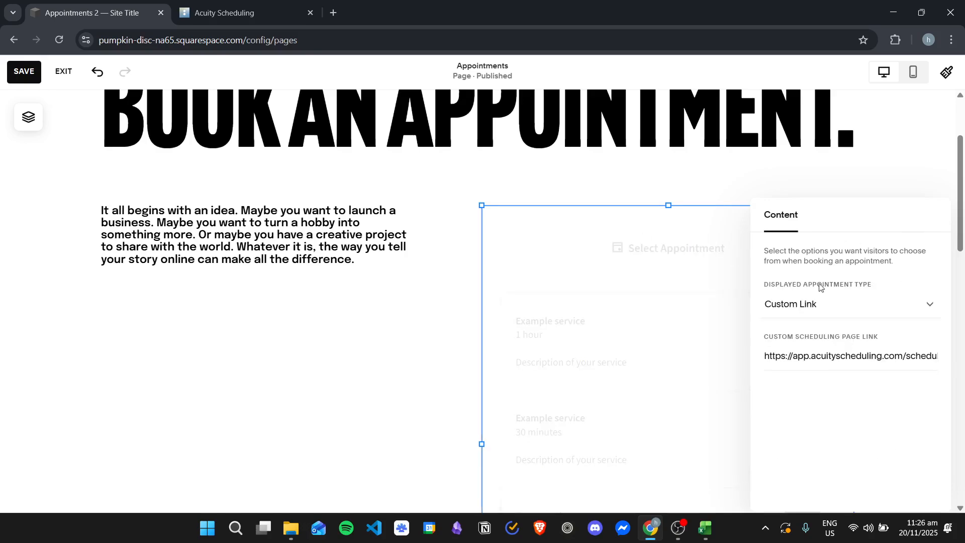
- Set the scheduling block to display Appointment Types with Free Online Consultation, and review its calendar and time slots
click(887, 304)
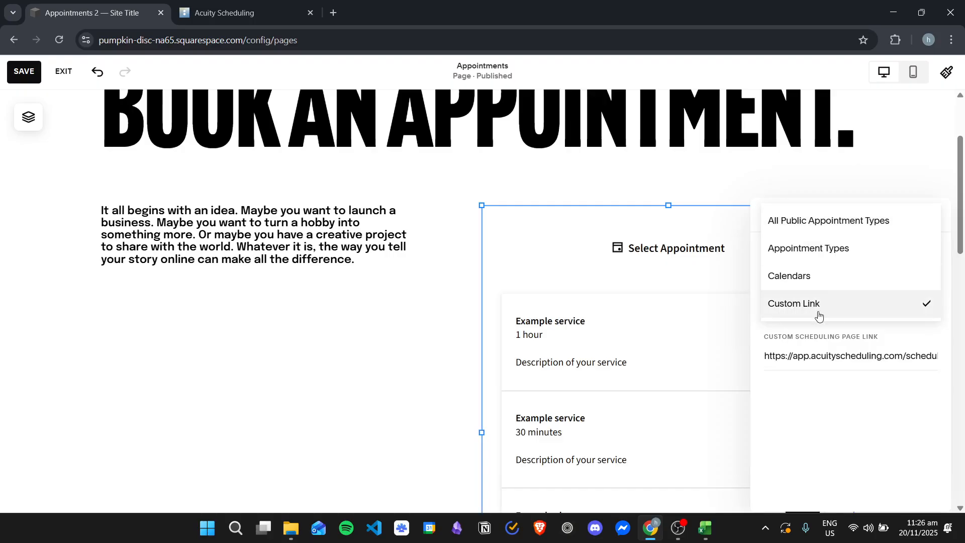
click(836, 250)
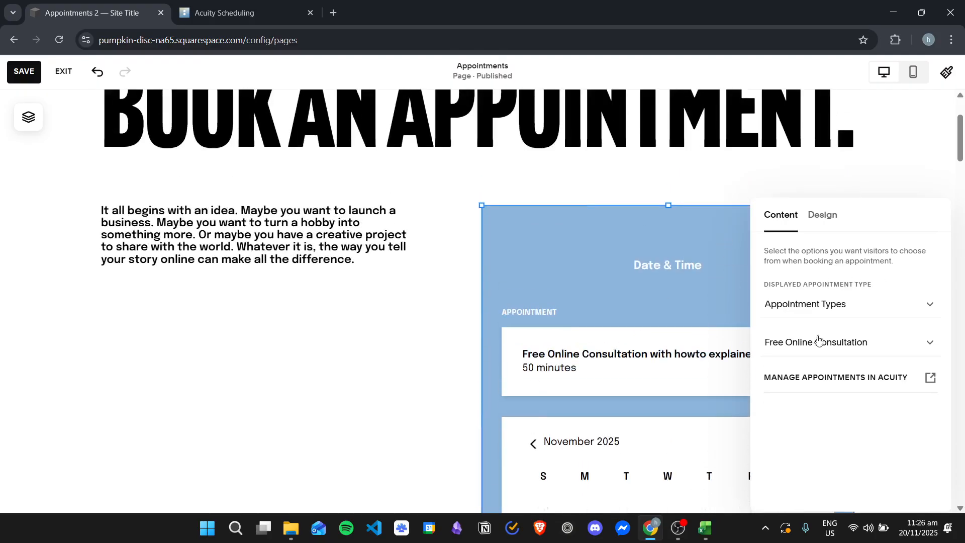
click(885, 347)
click(877, 277)
scroll(692, 278, down, 13)
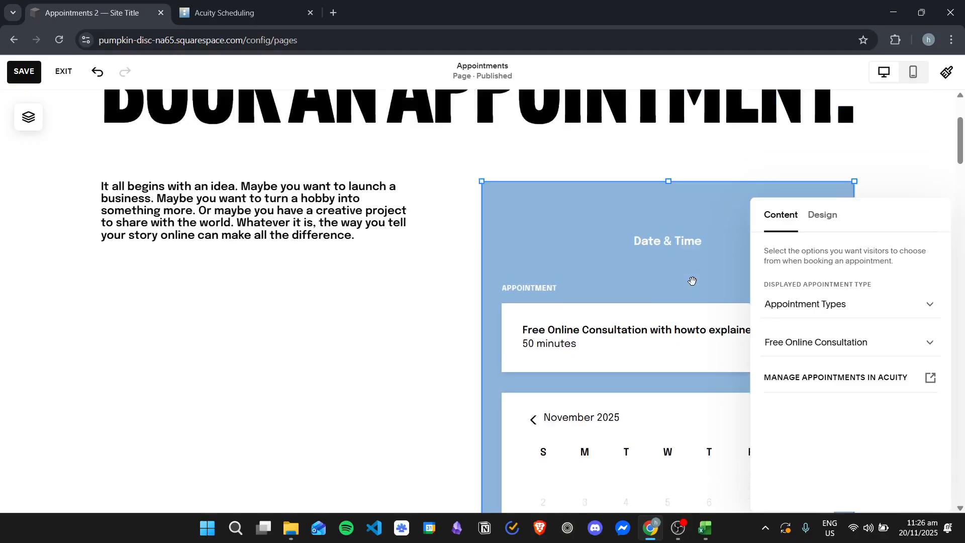
scroll(706, 265, down, 7)
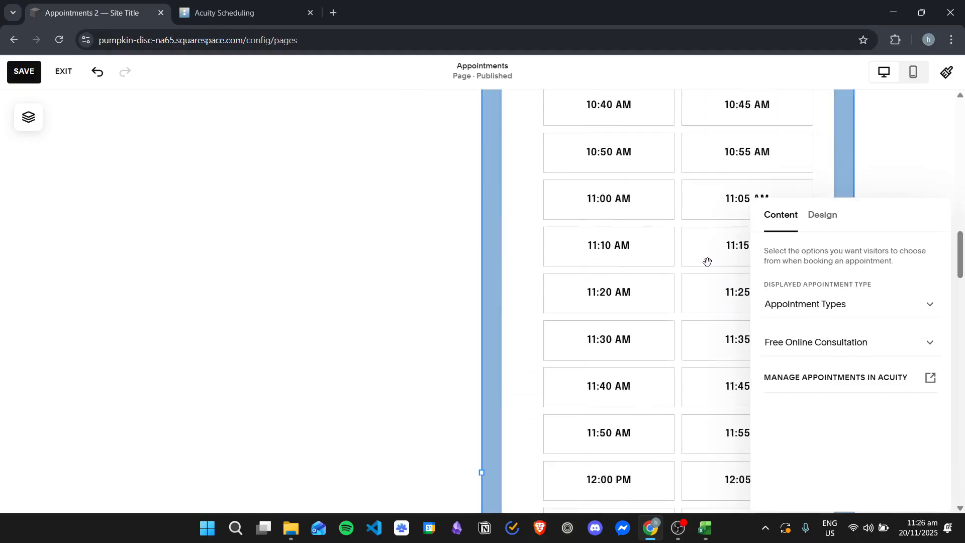
scroll(707, 262, up, 20)
scroll(706, 263, down, 1)
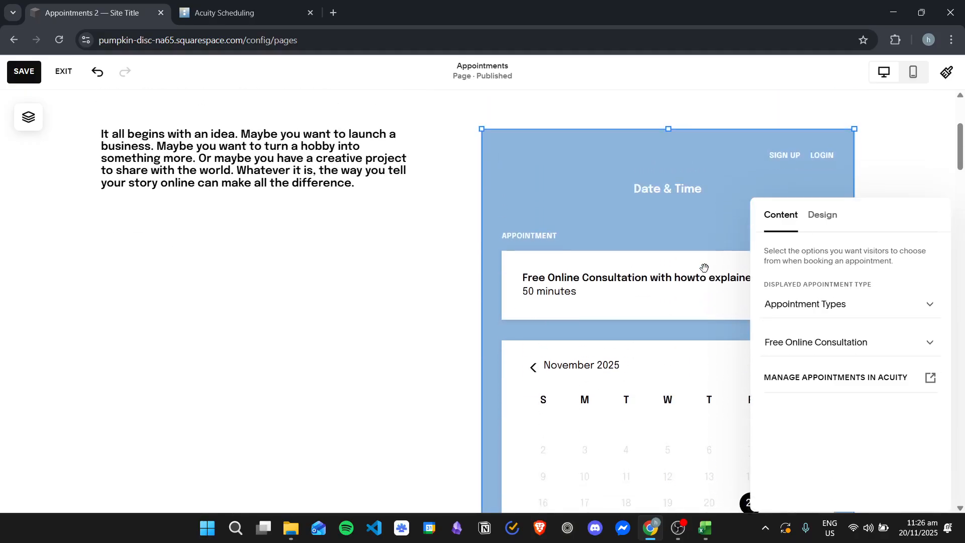
- Set the scheduling block's displayed appointment type to All Public Appointment Types and check the listed services
click(857, 312)
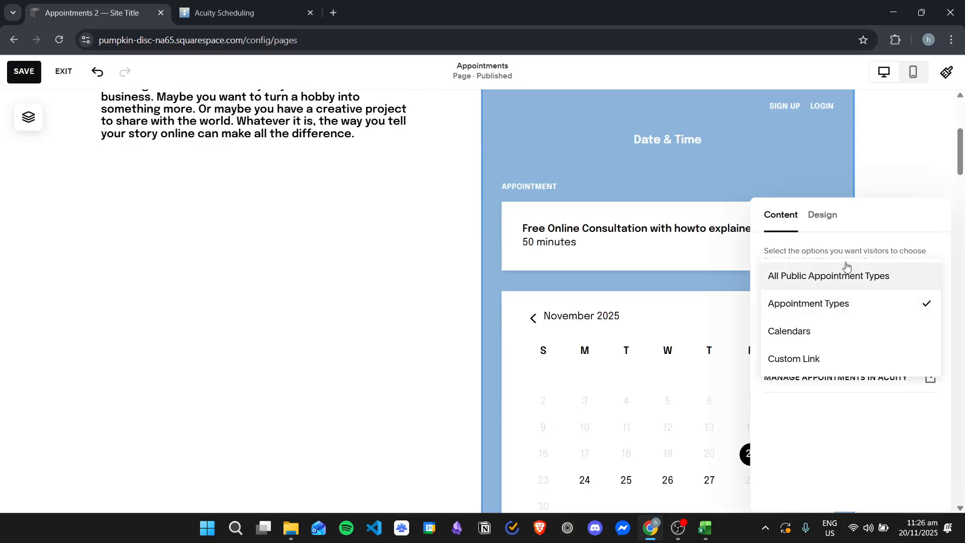
click(859, 276)
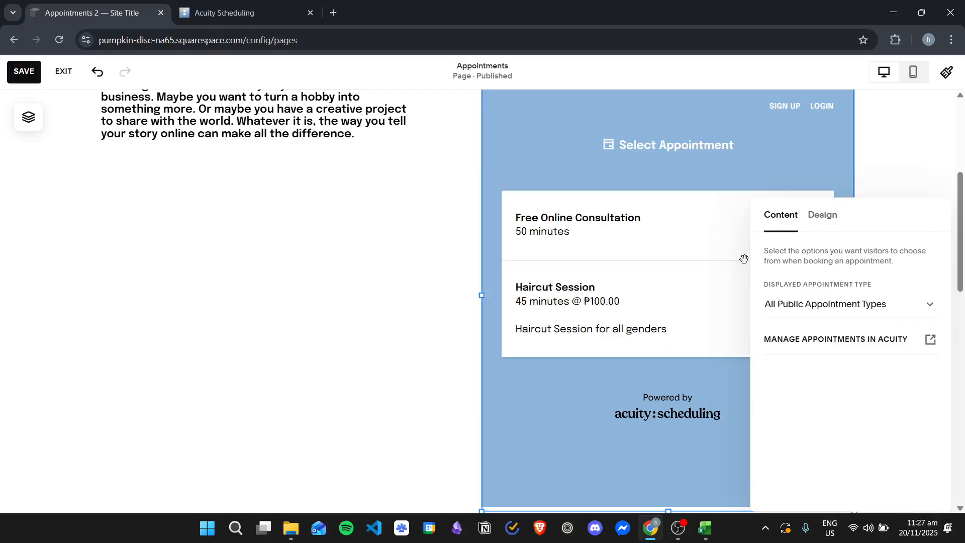
scroll(666, 248, up, 1)
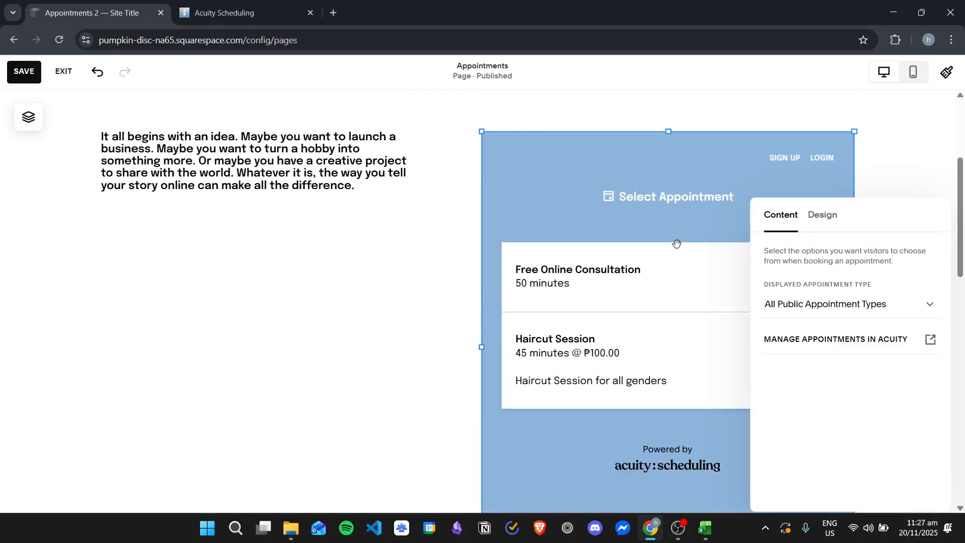
click(369, 372)
scroll(697, 276, down, 6)
scroll(733, 280, up, 5)
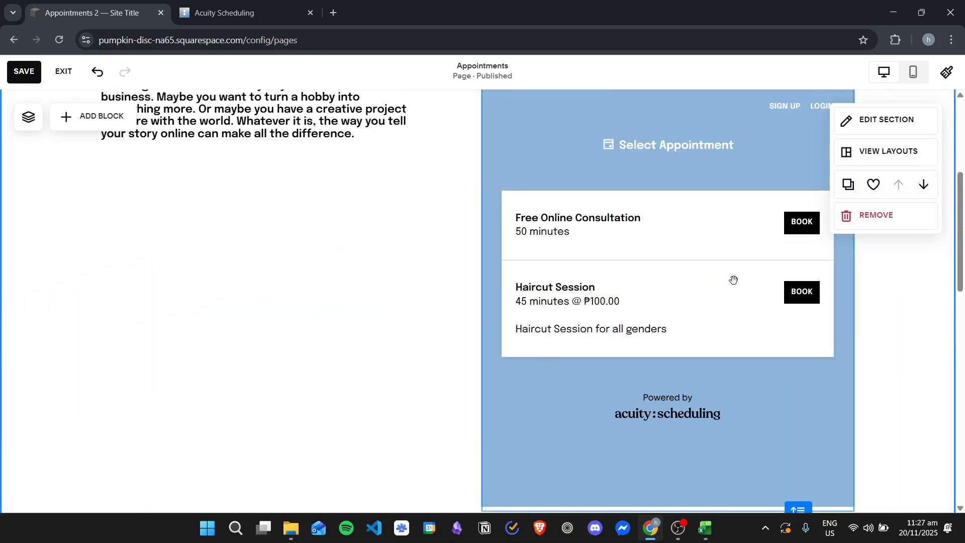
scroll(733, 280, up, 2)
- Close the scheduling block's settings, save the Appointments page and exit the editor
click(725, 271)
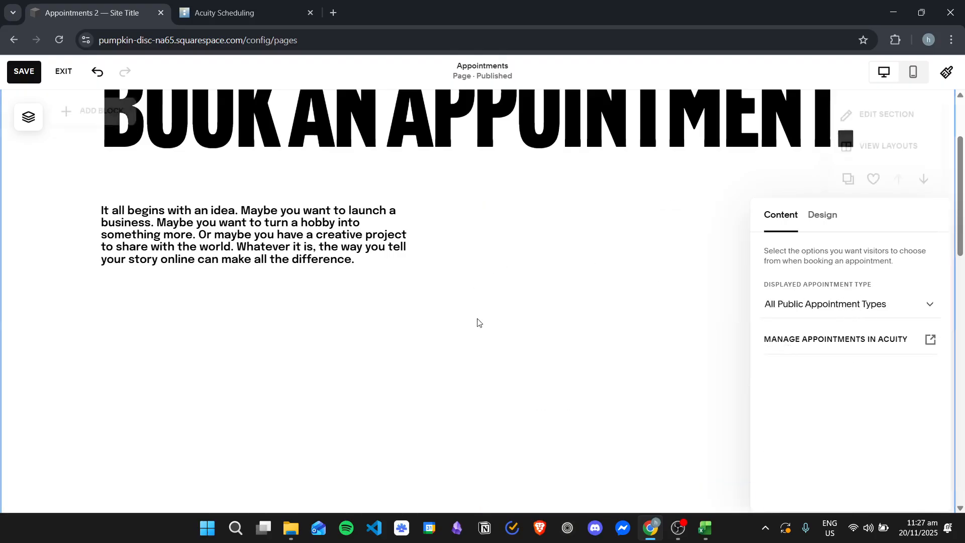
click(478, 322)
click(23, 71)
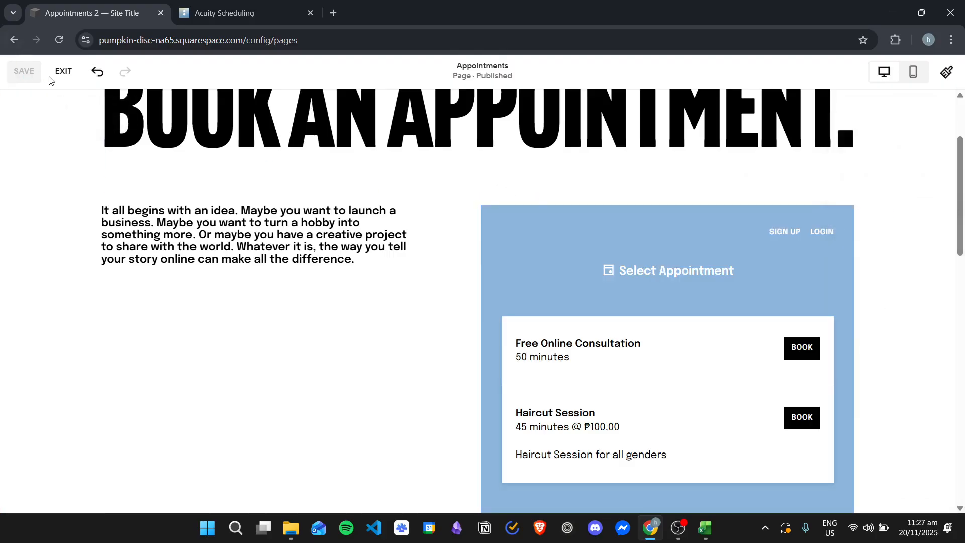
click(62, 72)
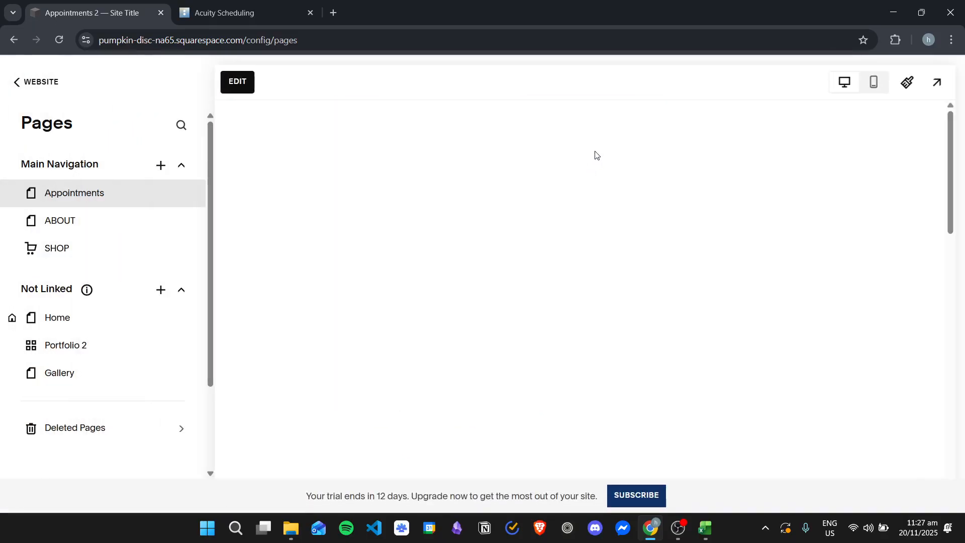
- Start booking the Free Online Consultation from the scheduling block in the Appointments page preview
scroll(627, 188, down, 2)
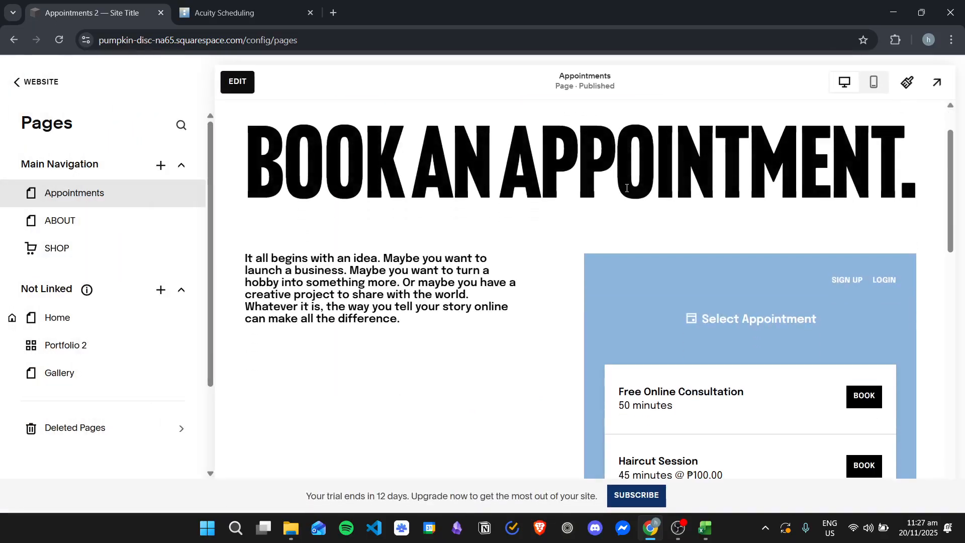
scroll(629, 195, down, 5)
scroll(632, 198, up, 3)
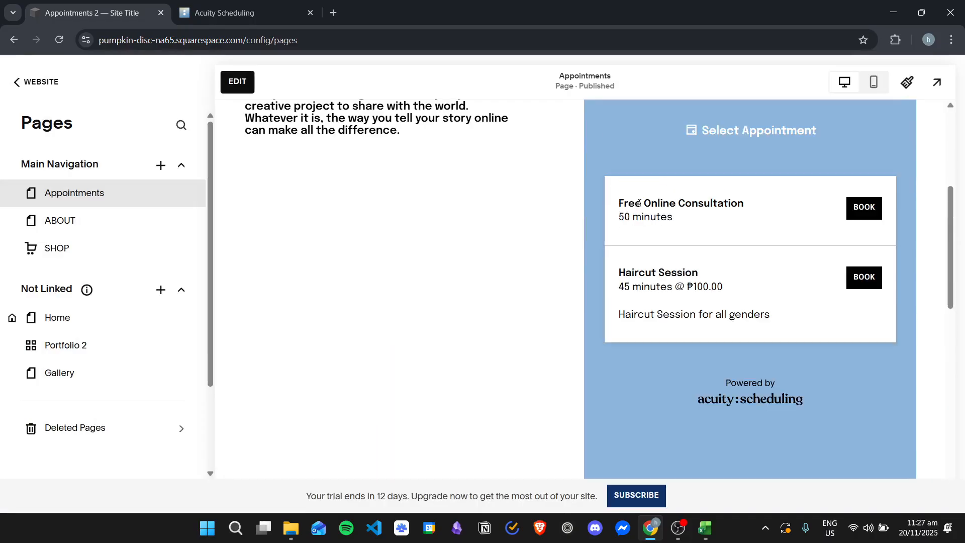
scroll(641, 216, up, 1)
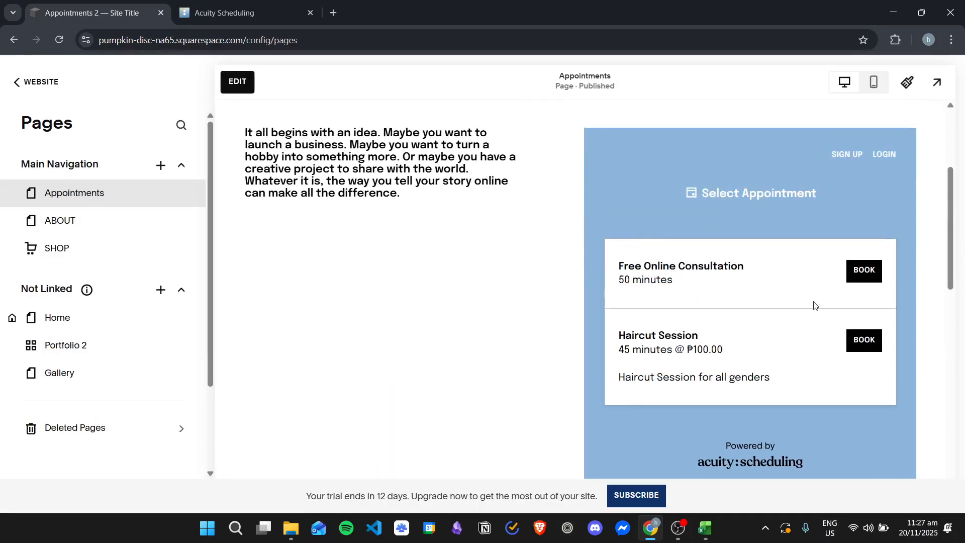
click(857, 274)
- Select the 10:00 AM slot for the consultation and continue to the client information form
scroll(817, 317, down, 2)
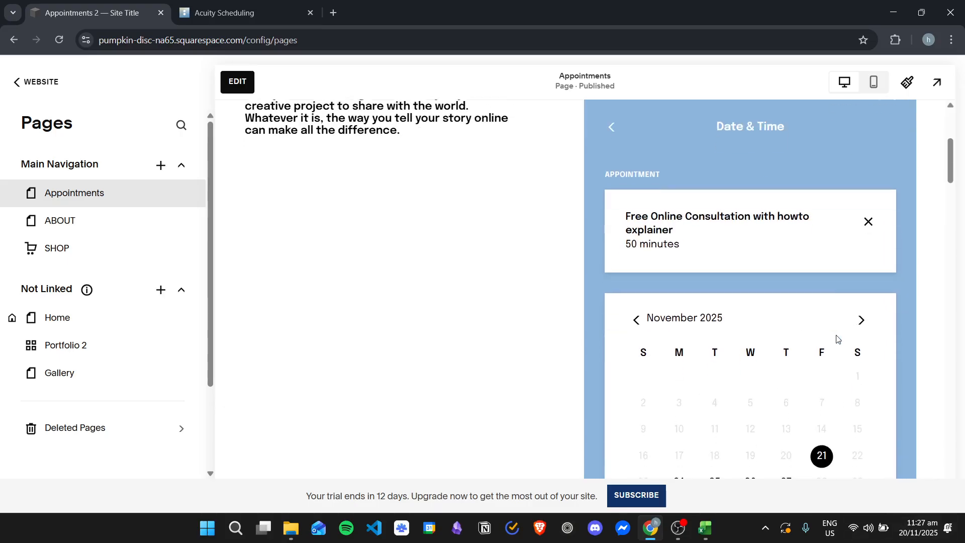
scroll(749, 315, down, 5)
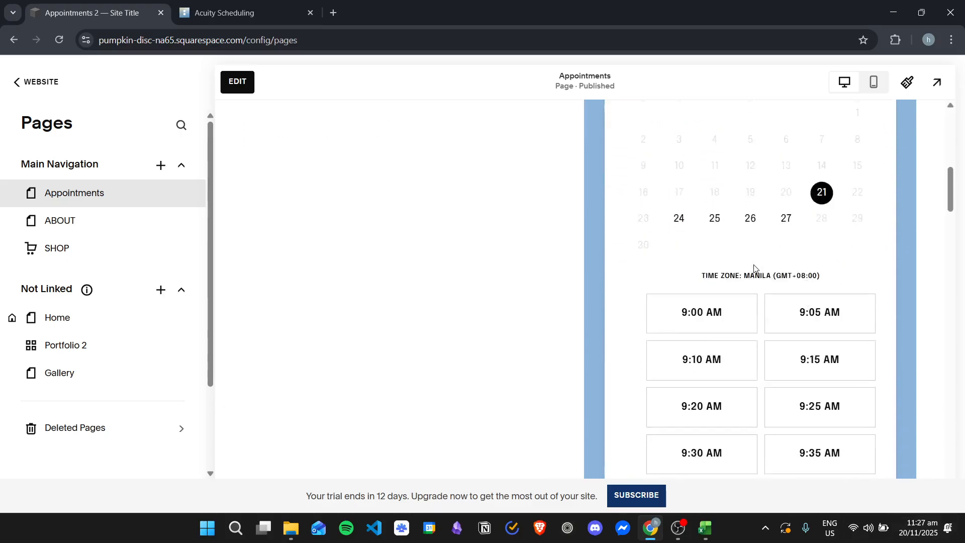
scroll(809, 352, down, 7)
scroll(754, 337, up, 2)
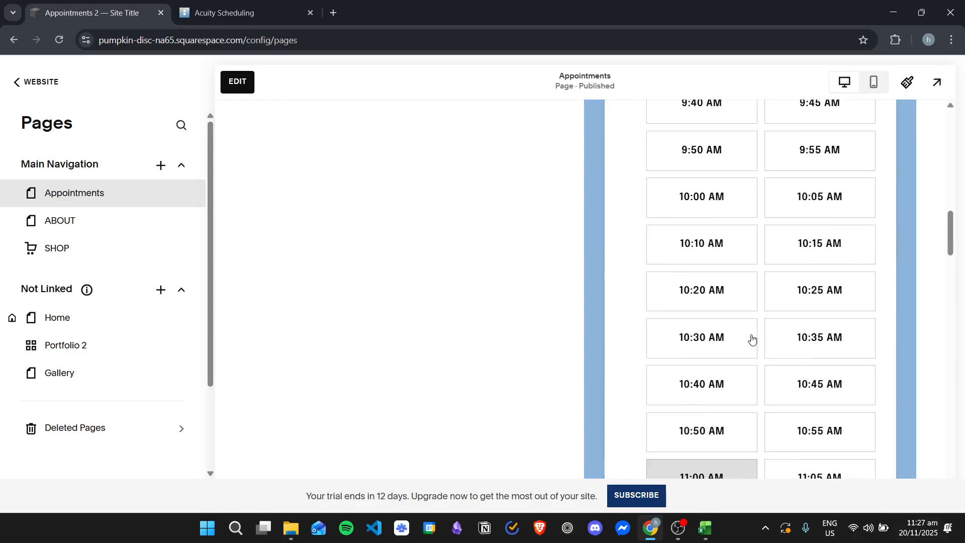
scroll(824, 297, up, 5)
scroll(836, 323, down, 2)
click(737, 355)
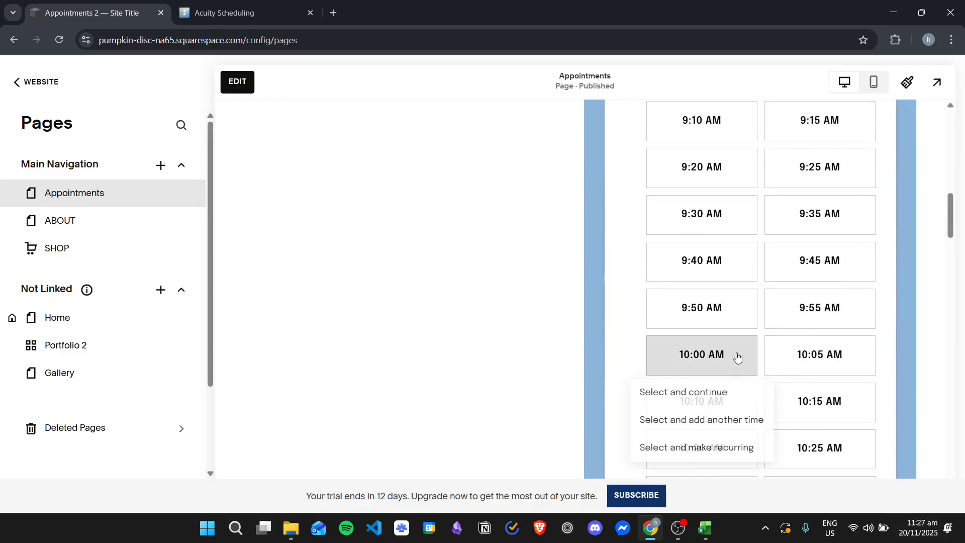
click(729, 398)
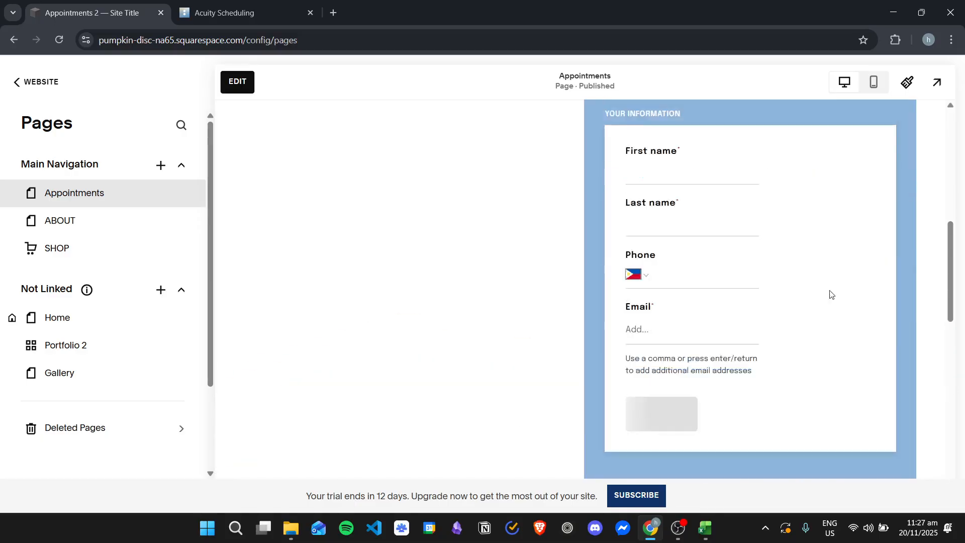
- Examine the appointment summary and the client information fields of the booking form
scroll(781, 271, down, 3)
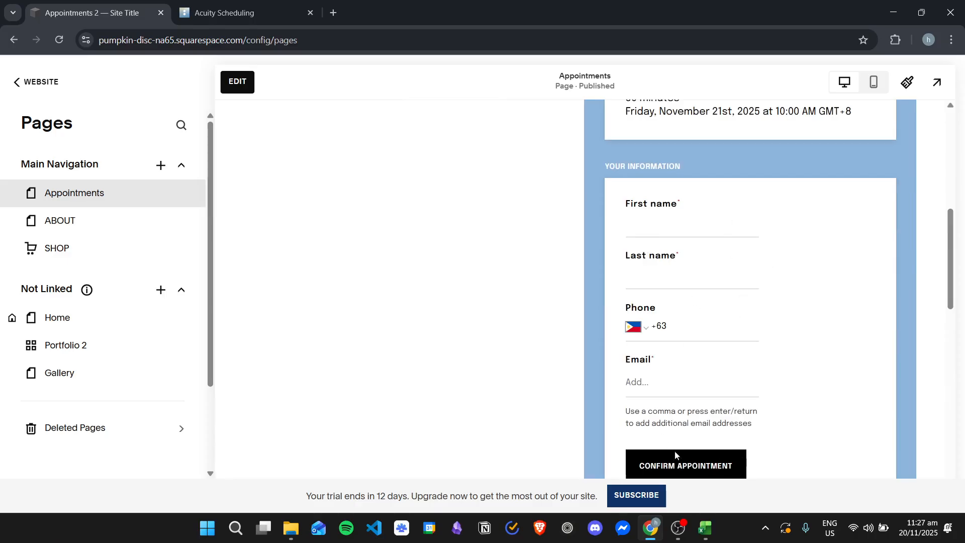
scroll(779, 355, up, 1)
scroll(780, 362, down, 2)
scroll(767, 386, up, 3)
scroll(745, 397, up, 1)
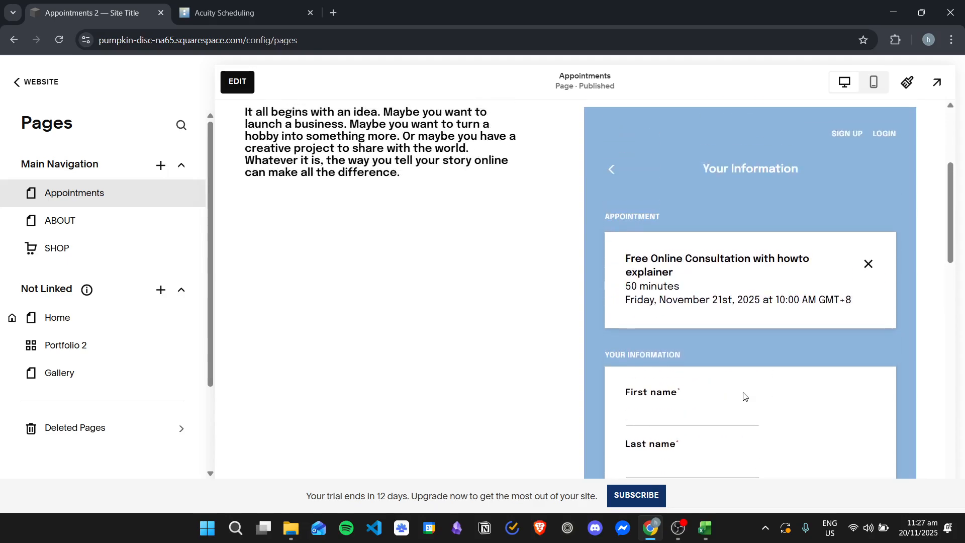
scroll(518, 285, down, 6)
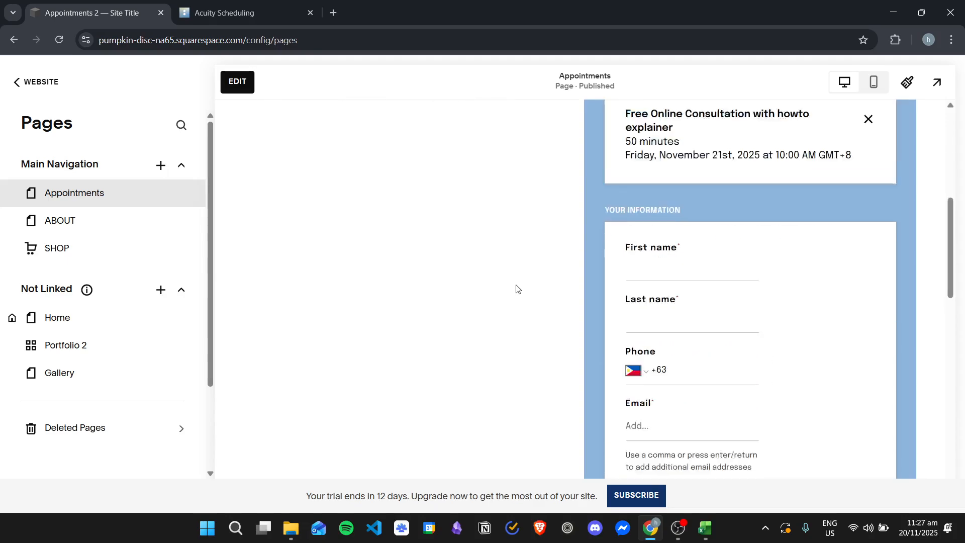
scroll(518, 286, up, 3)
scroll(517, 287, up, 8)
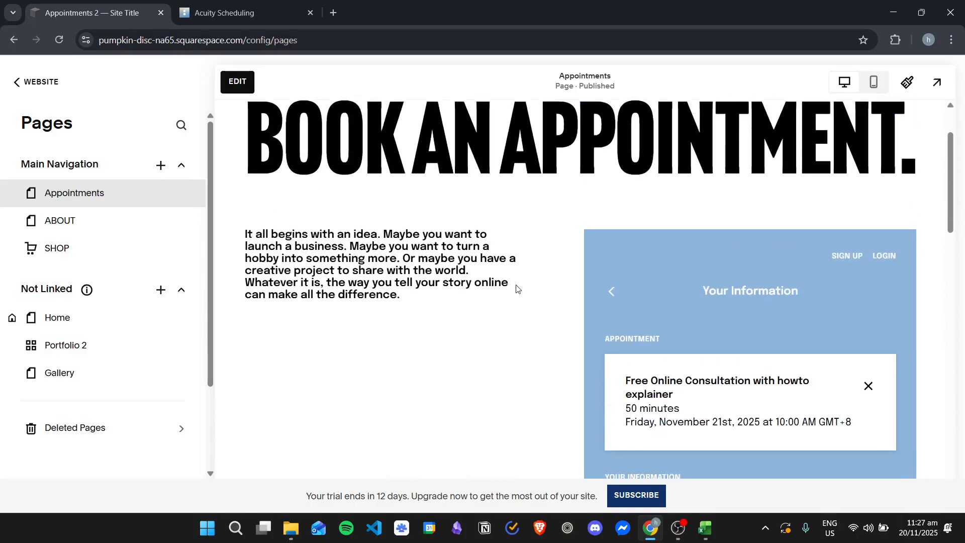